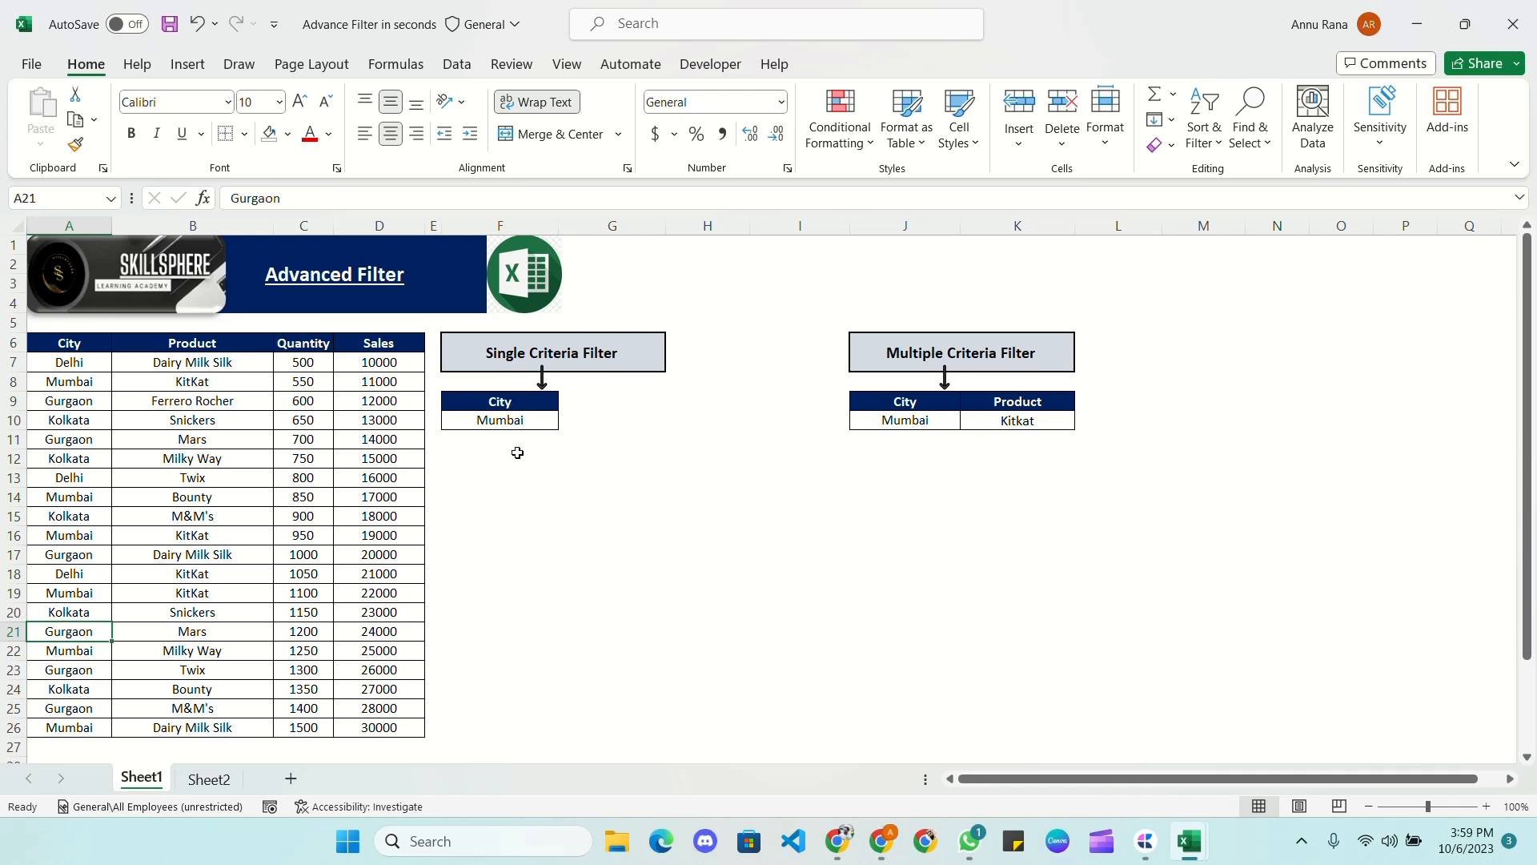
# Review the City, Product, Quantity and Sales headers of the source table in row 6
pyautogui.click(67, 344)
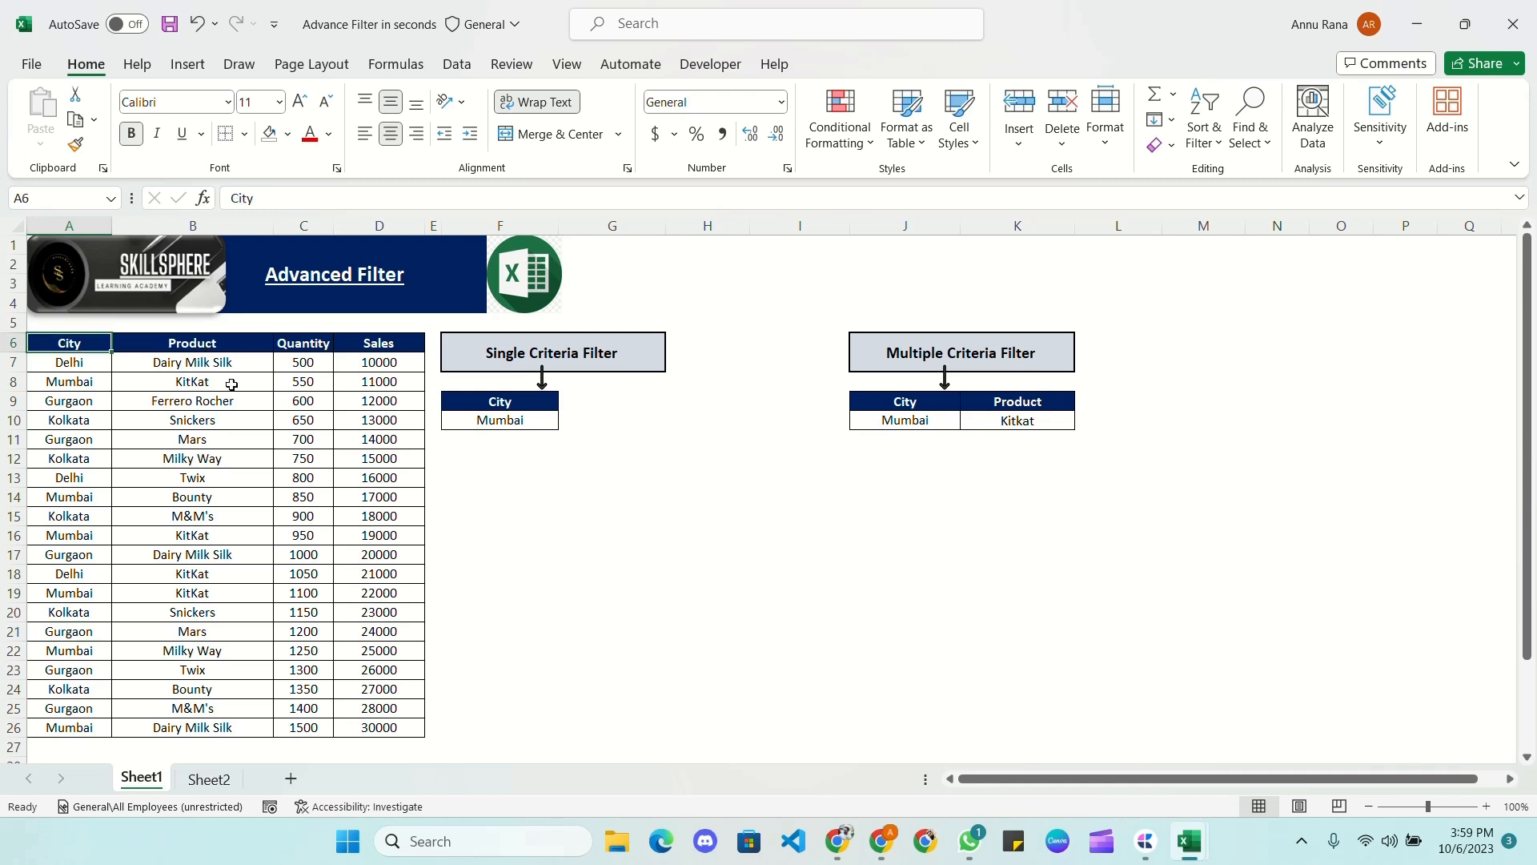
pyautogui.click(192, 346)
pyautogui.click(324, 353)
pyautogui.click(380, 347)
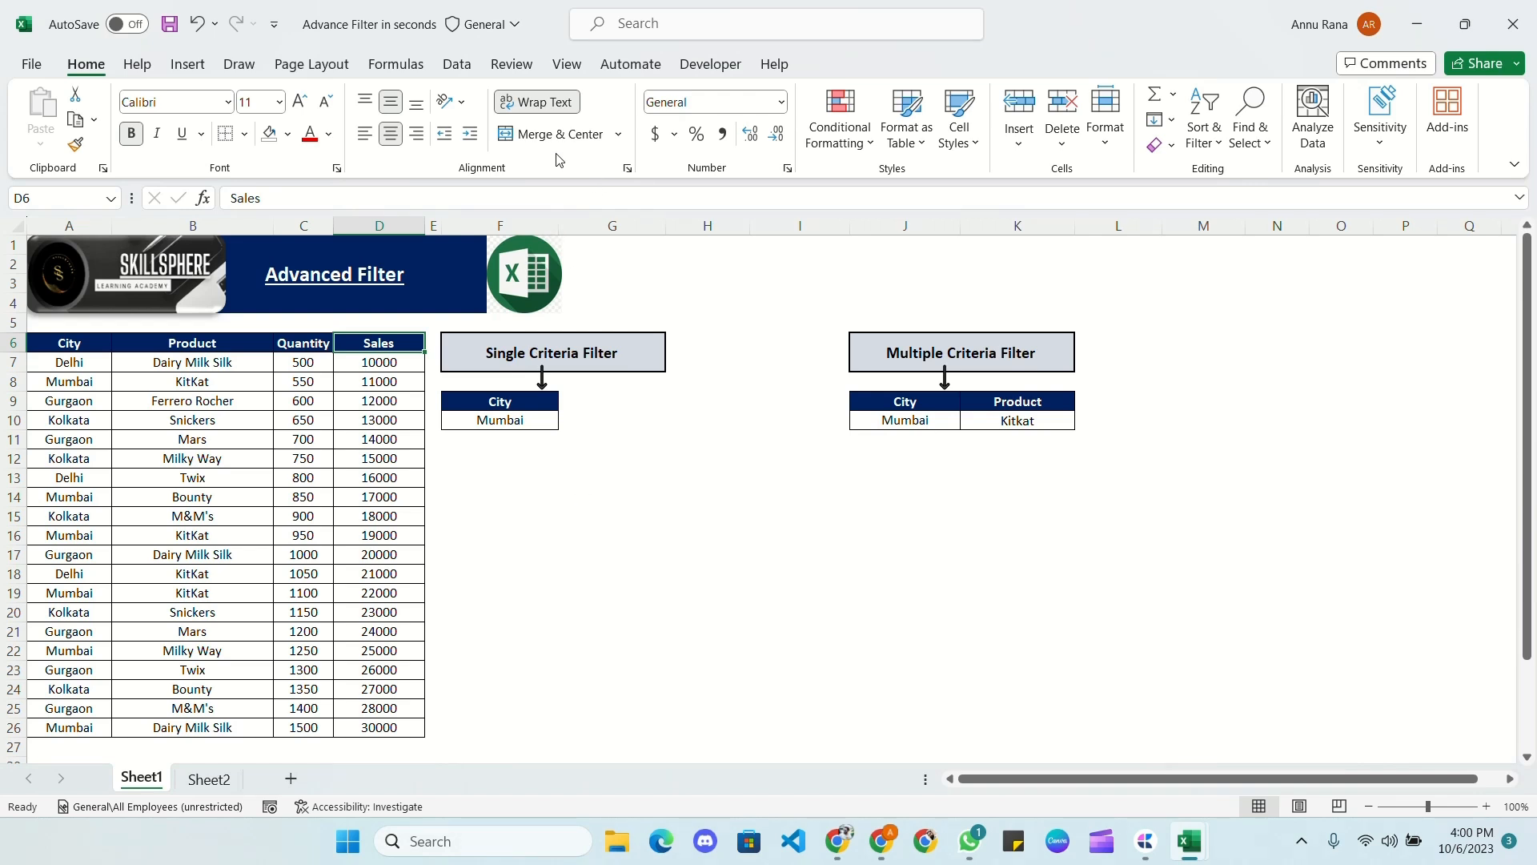
# Start an Advanced Filter that copies results to another location, with the list range A6:D26
pyautogui.click(462, 69)
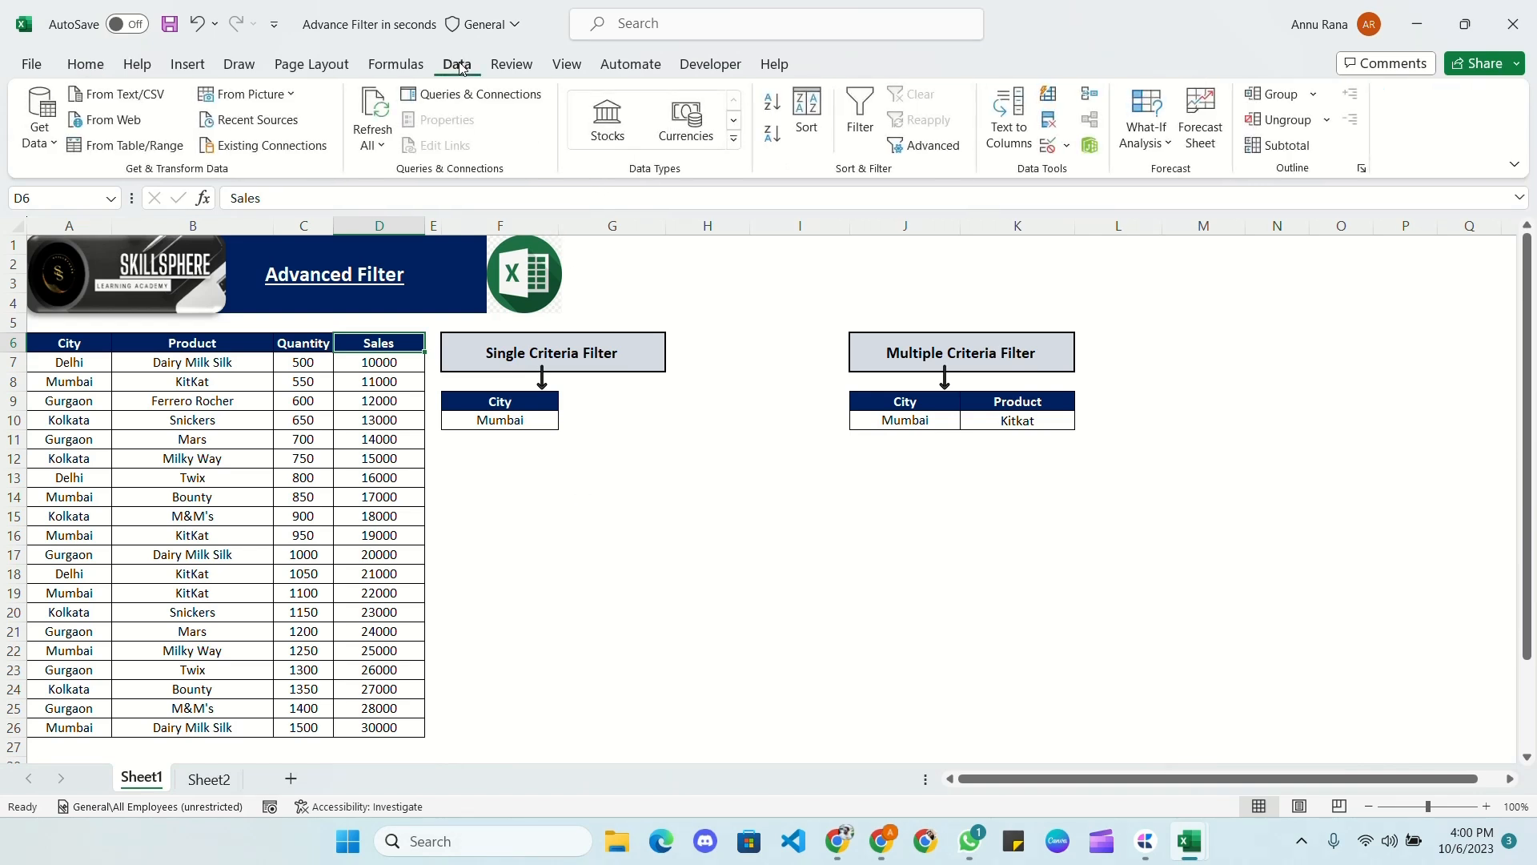
pyautogui.click(928, 154)
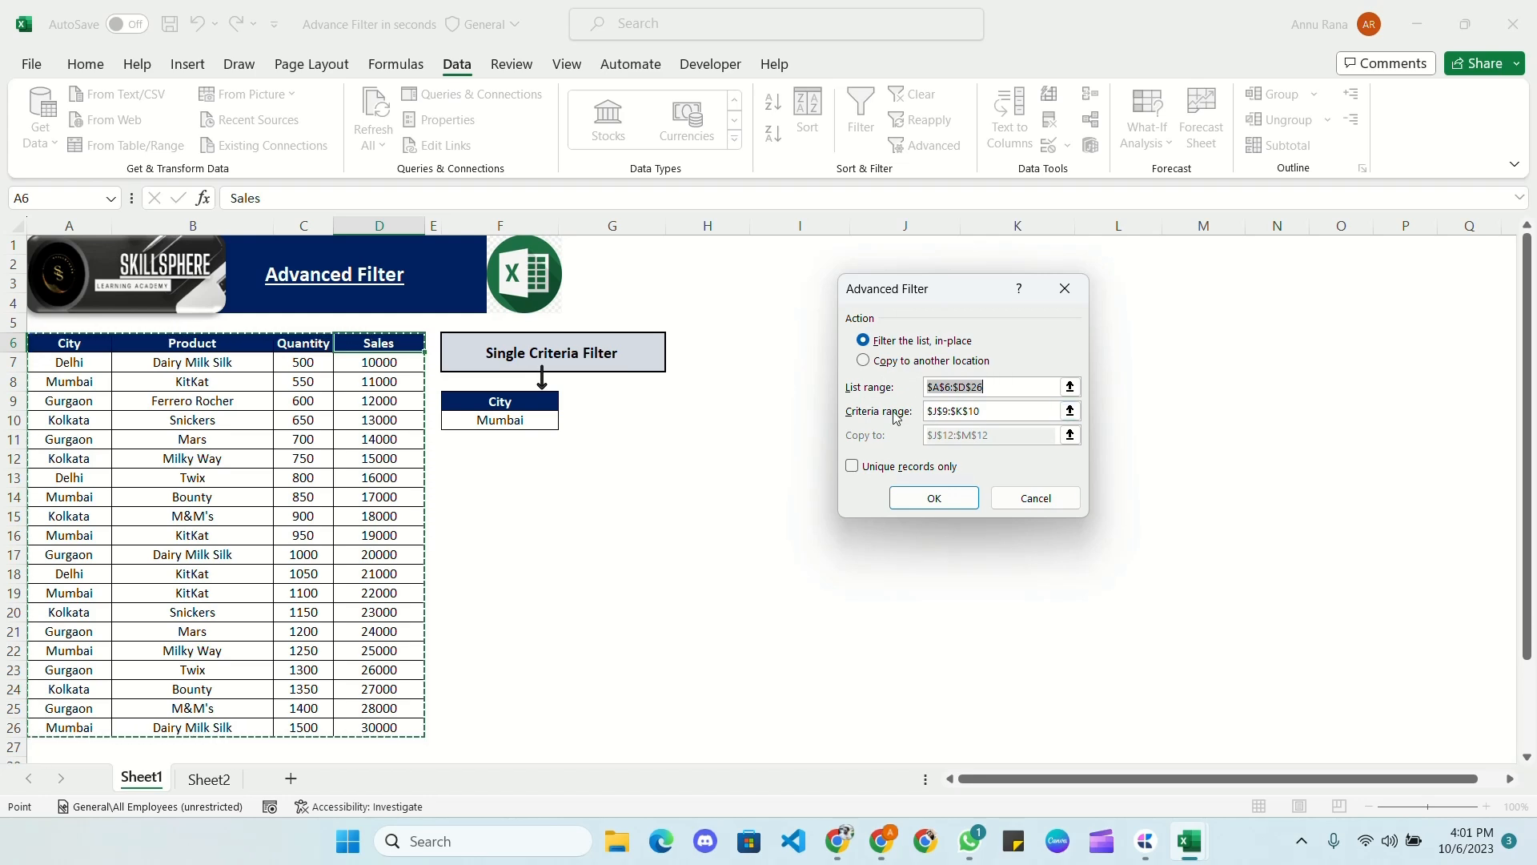
pyautogui.click(864, 361)
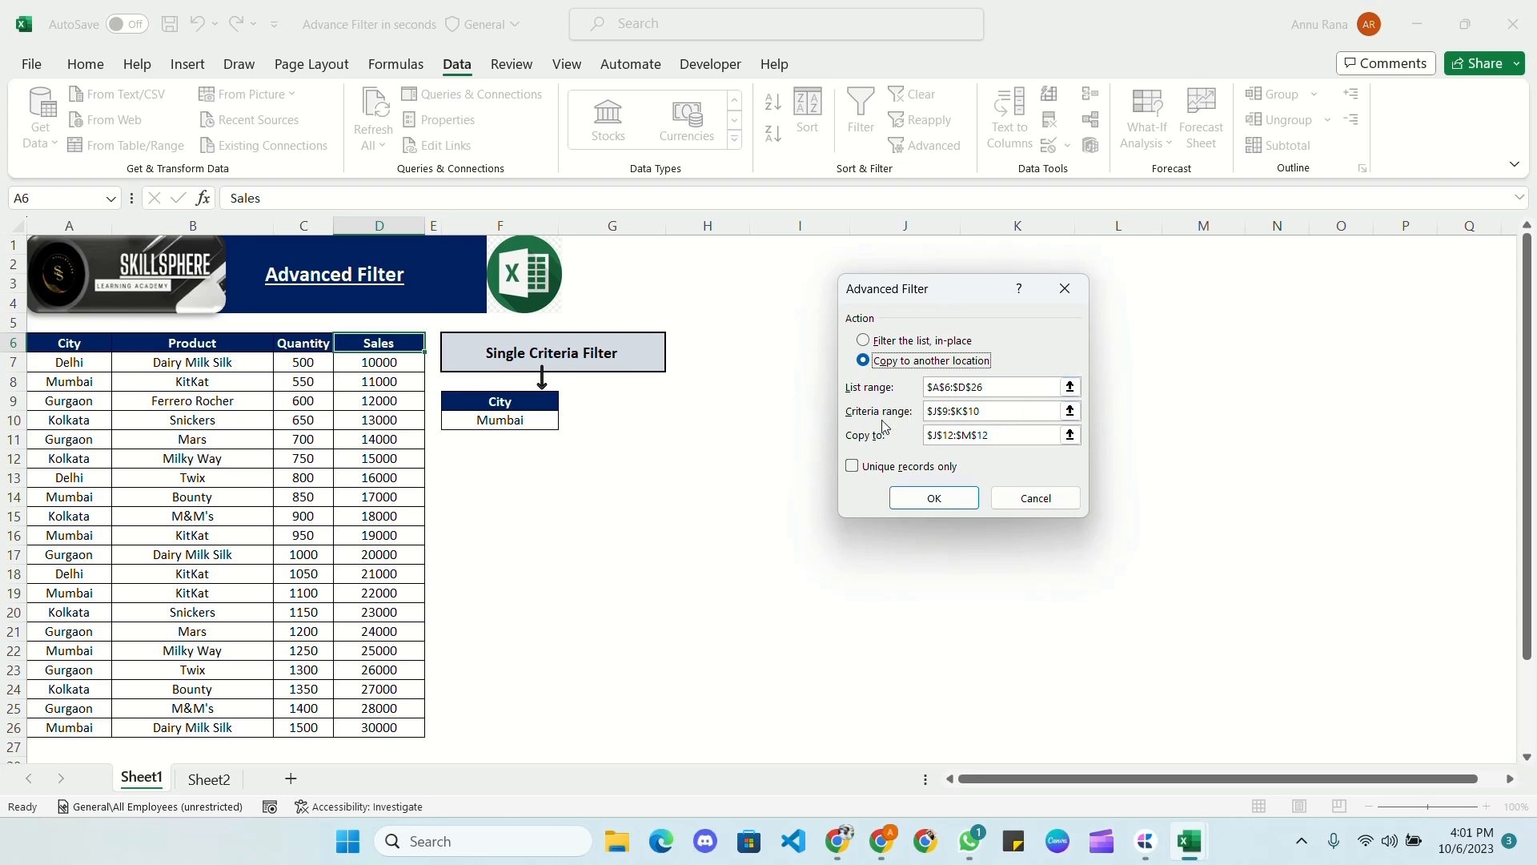
pyautogui.click(1070, 386)
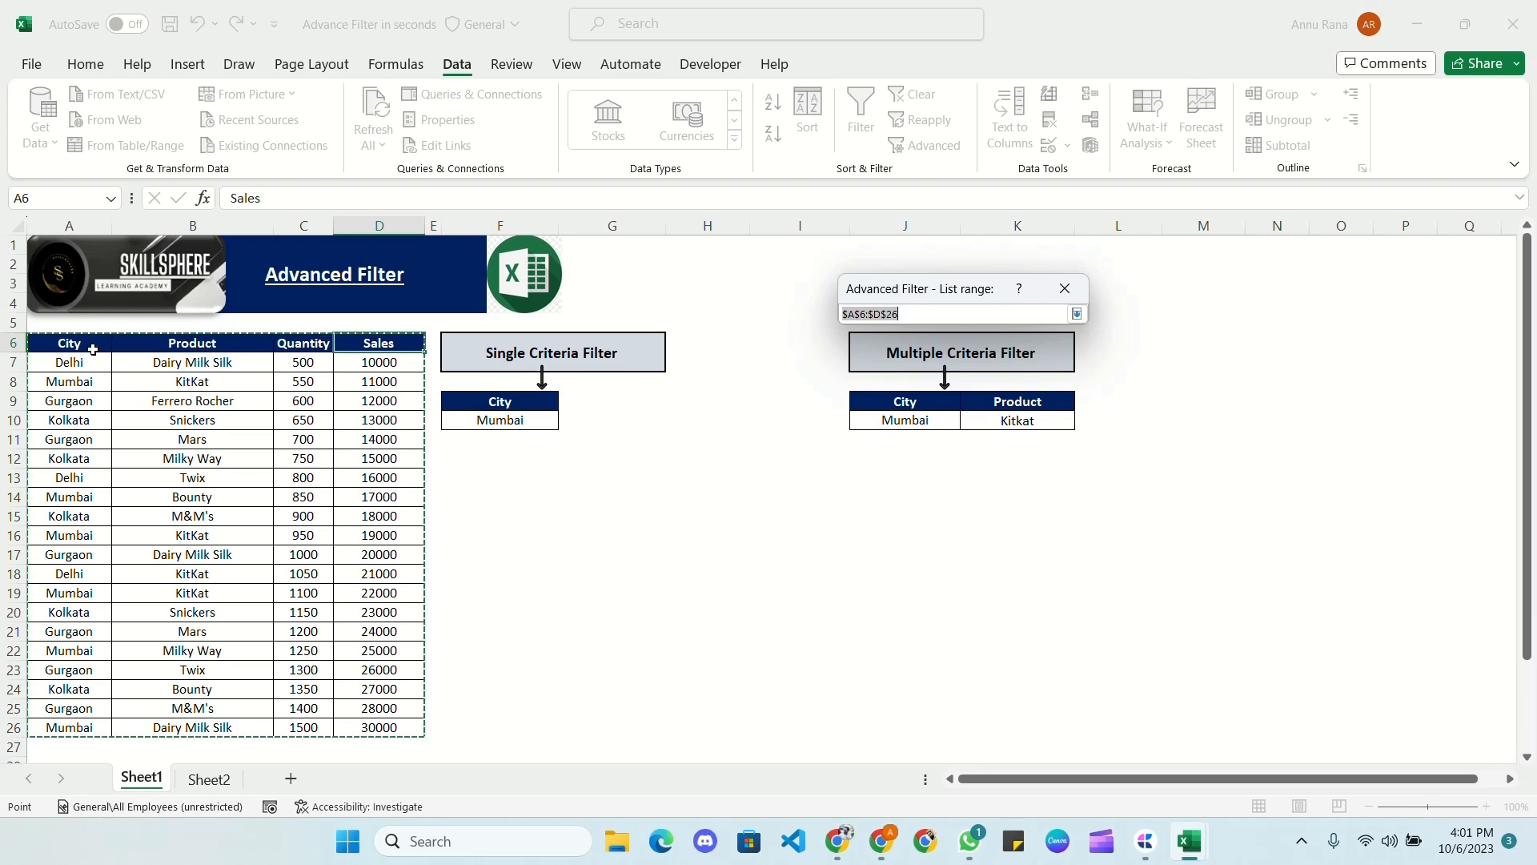
pyautogui.click(50, 341)
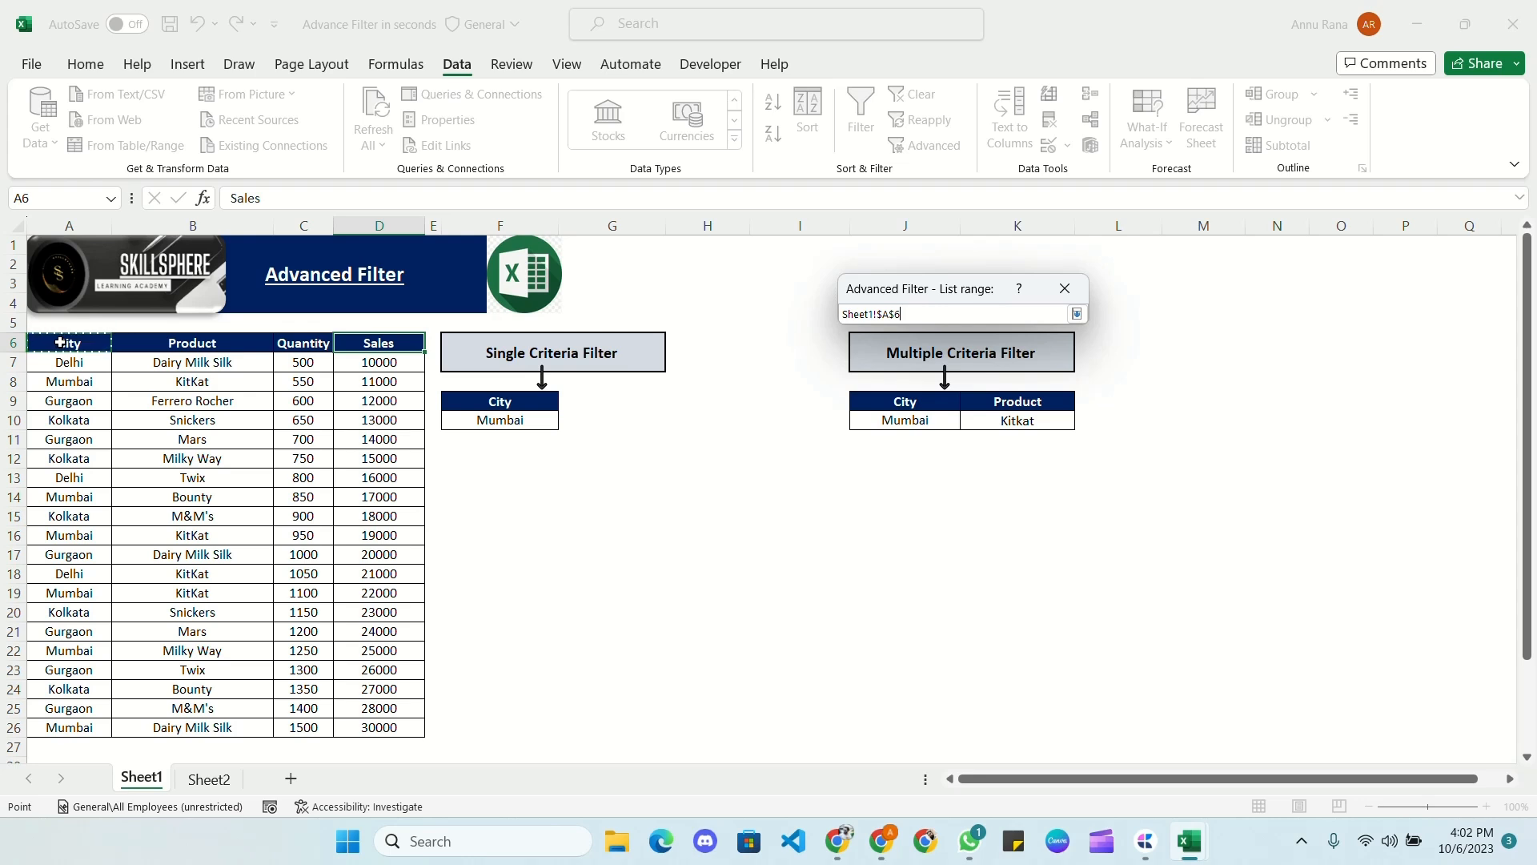
pyautogui.moveTo(60, 342); pyautogui.dragTo(378, 732)
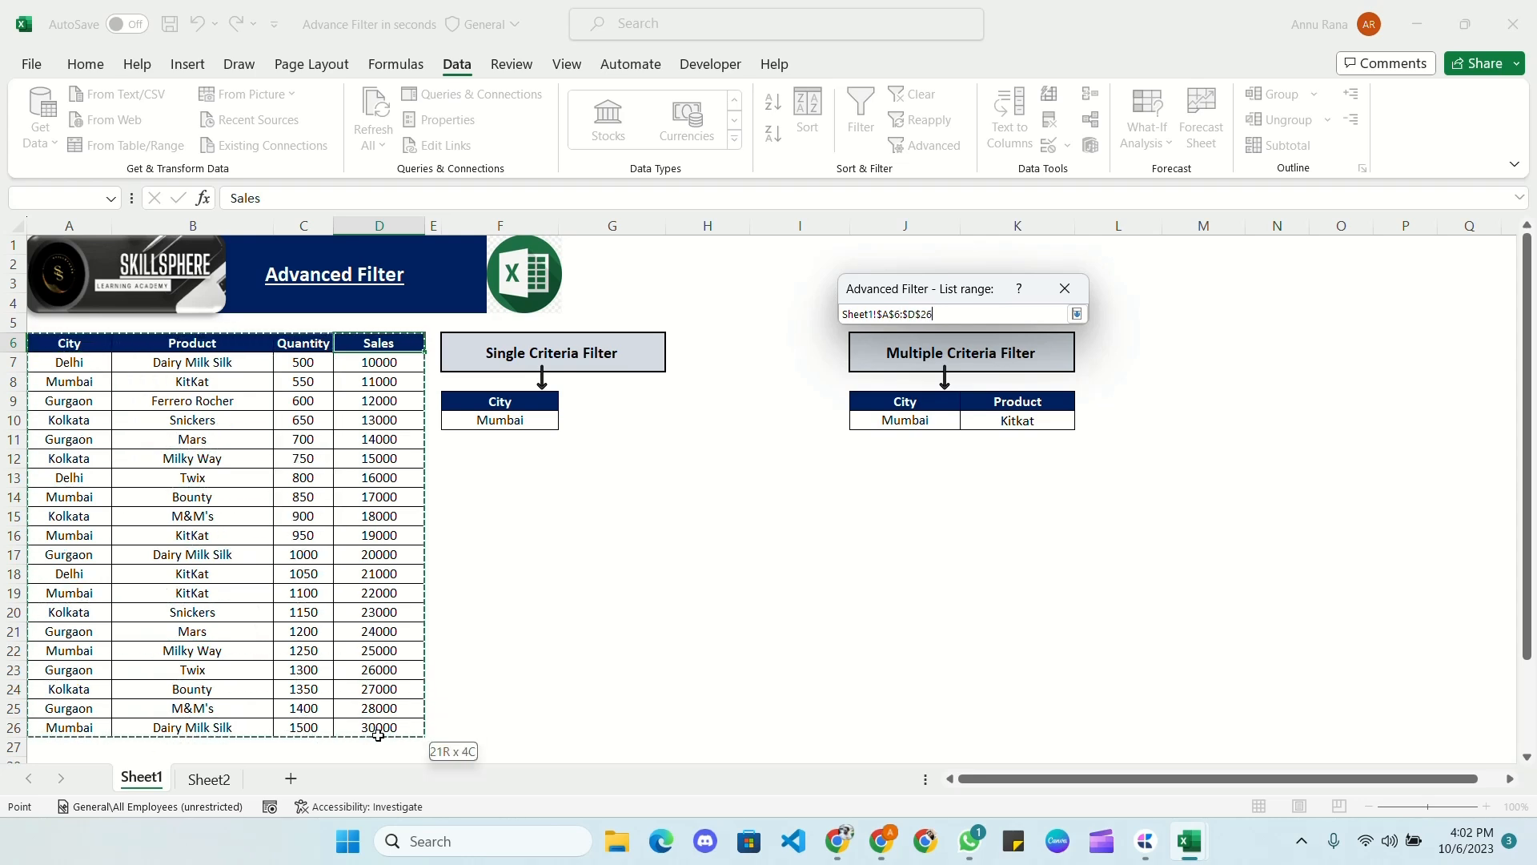
pyautogui.click(1077, 314)
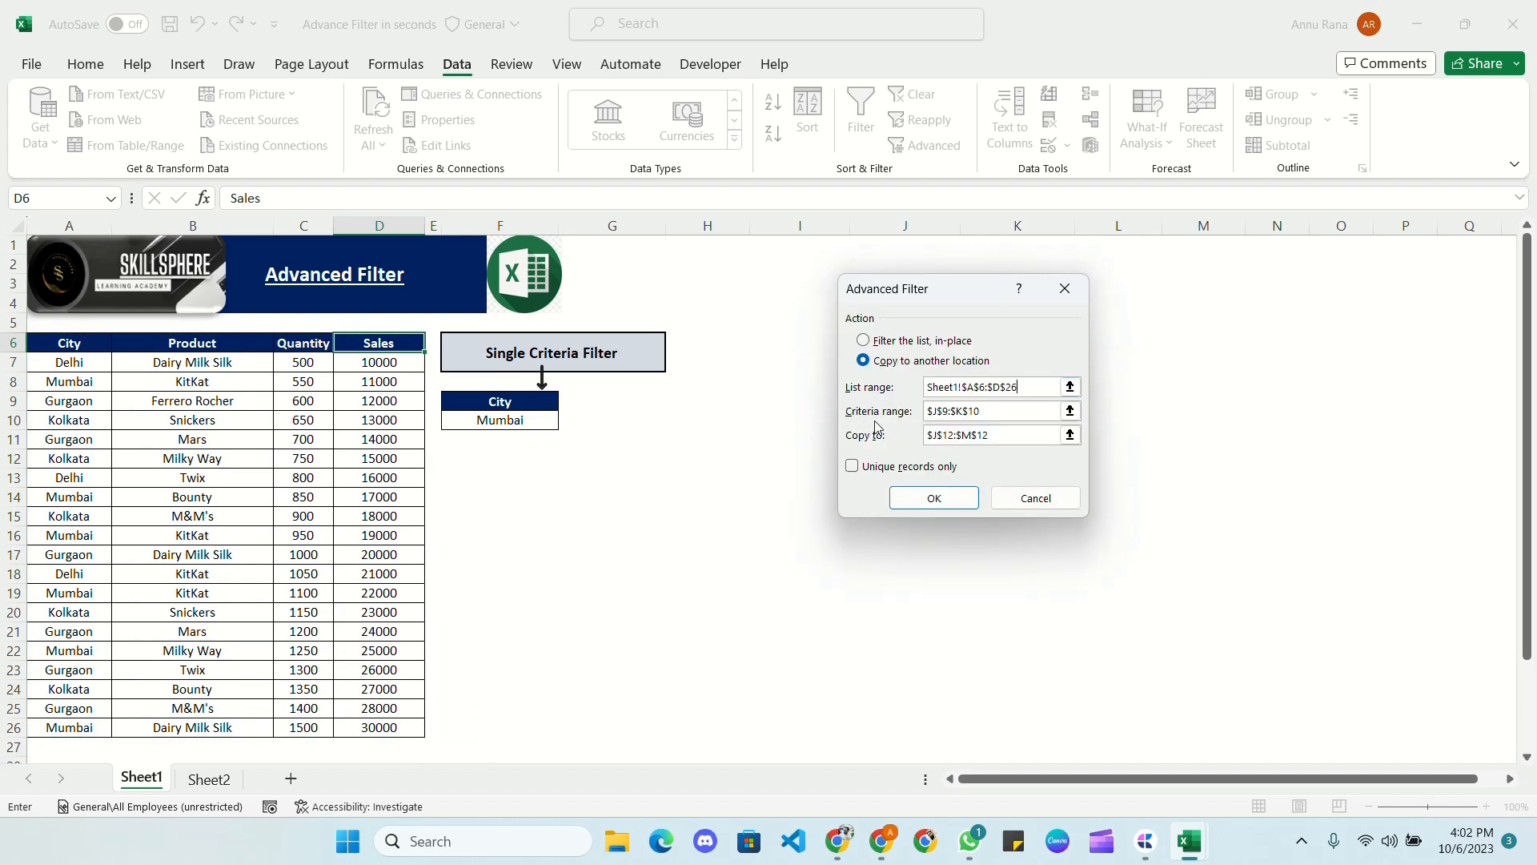
# Set the single-criteria range to F9:F10 and the copy destination to F12, and run the filter
pyautogui.click(1070, 412)
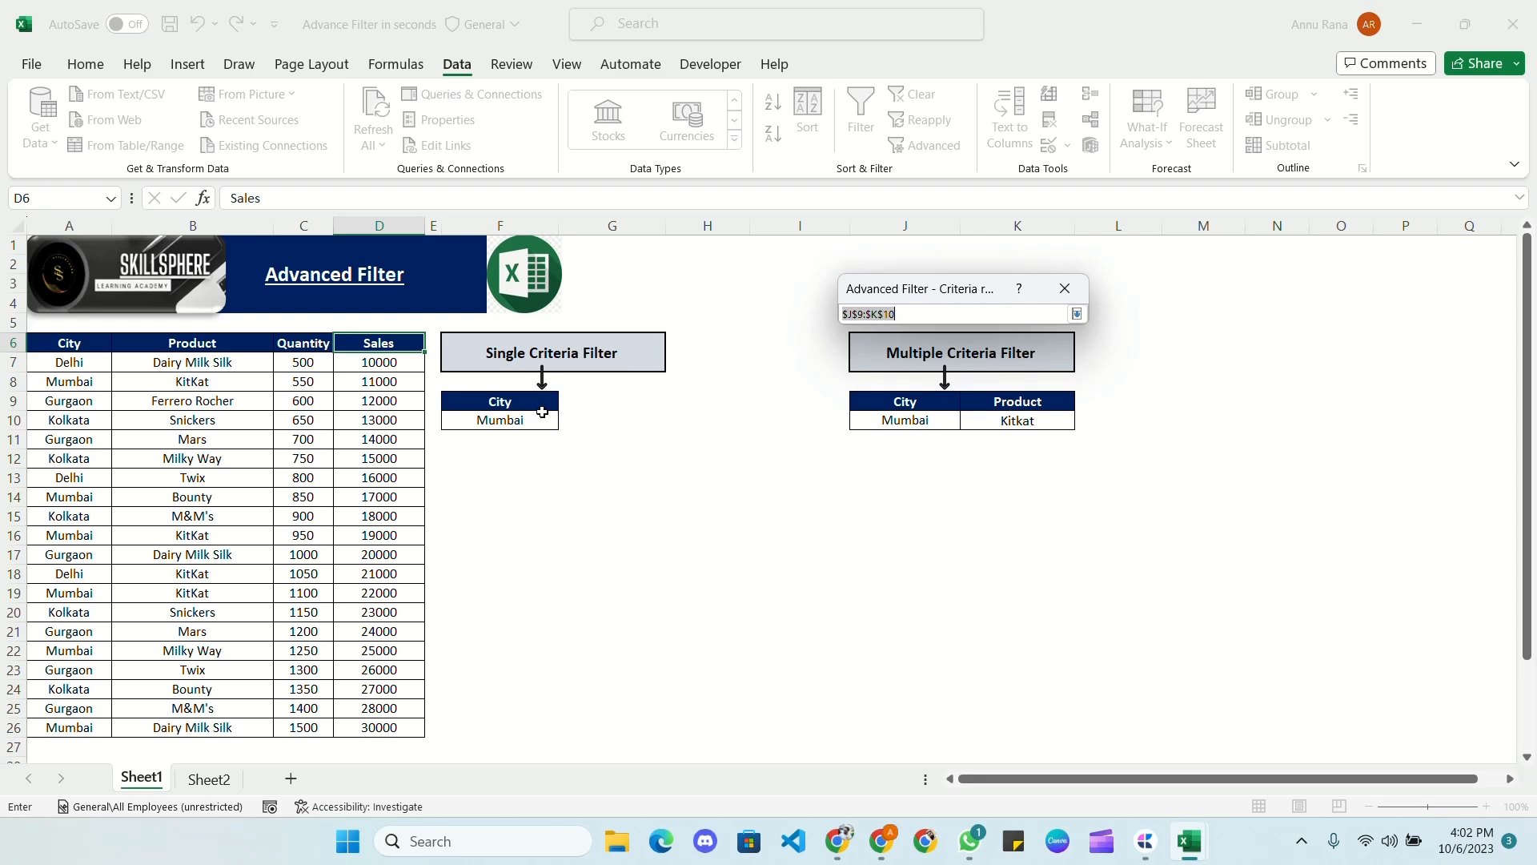
pyautogui.moveTo(482, 401); pyautogui.dragTo(496, 418)
pyautogui.click(1077, 314)
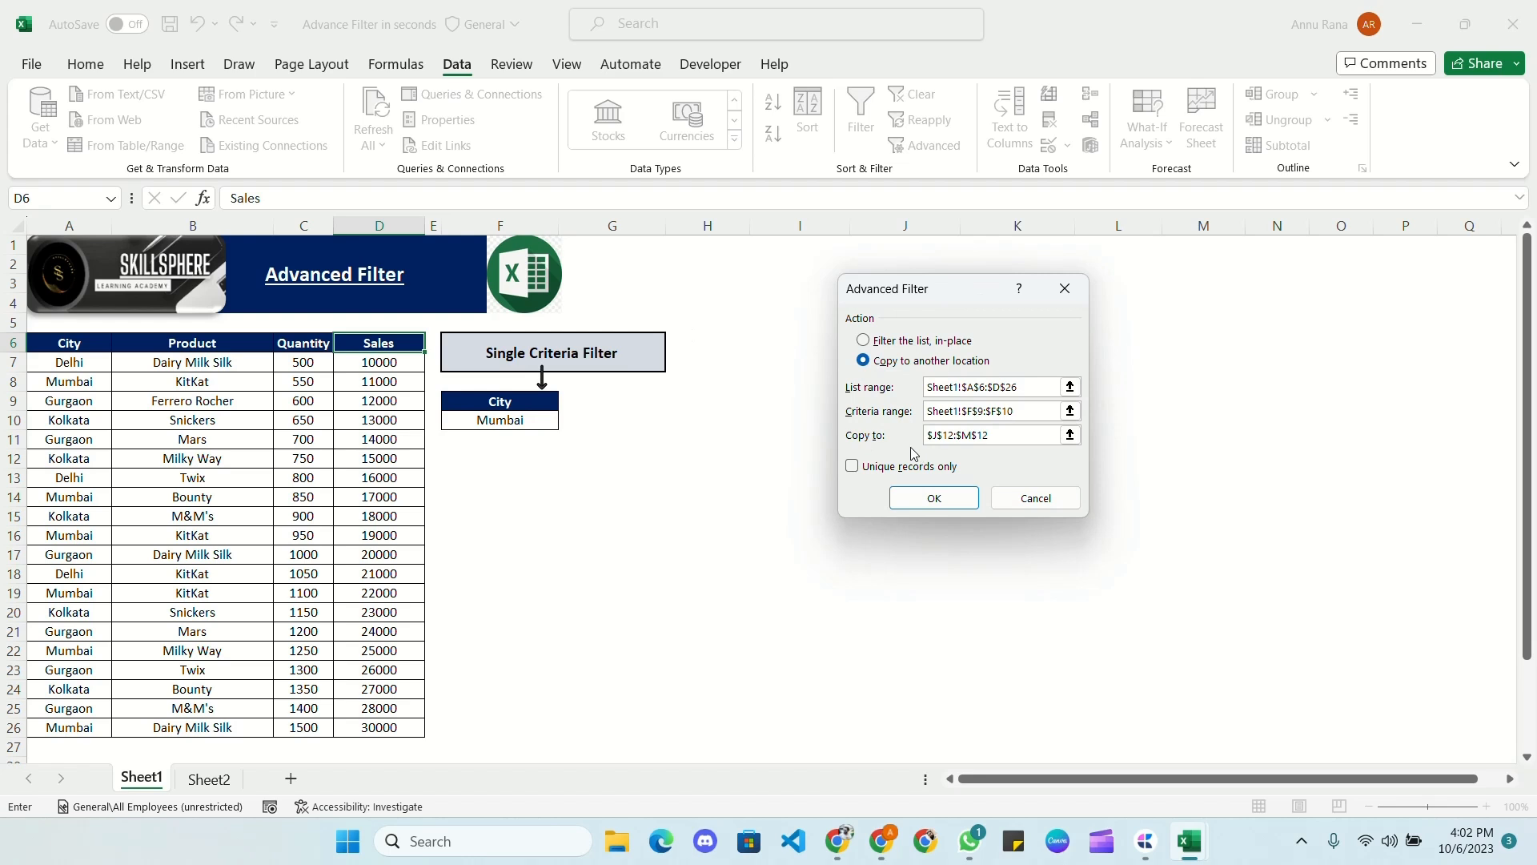
pyautogui.click(1070, 435)
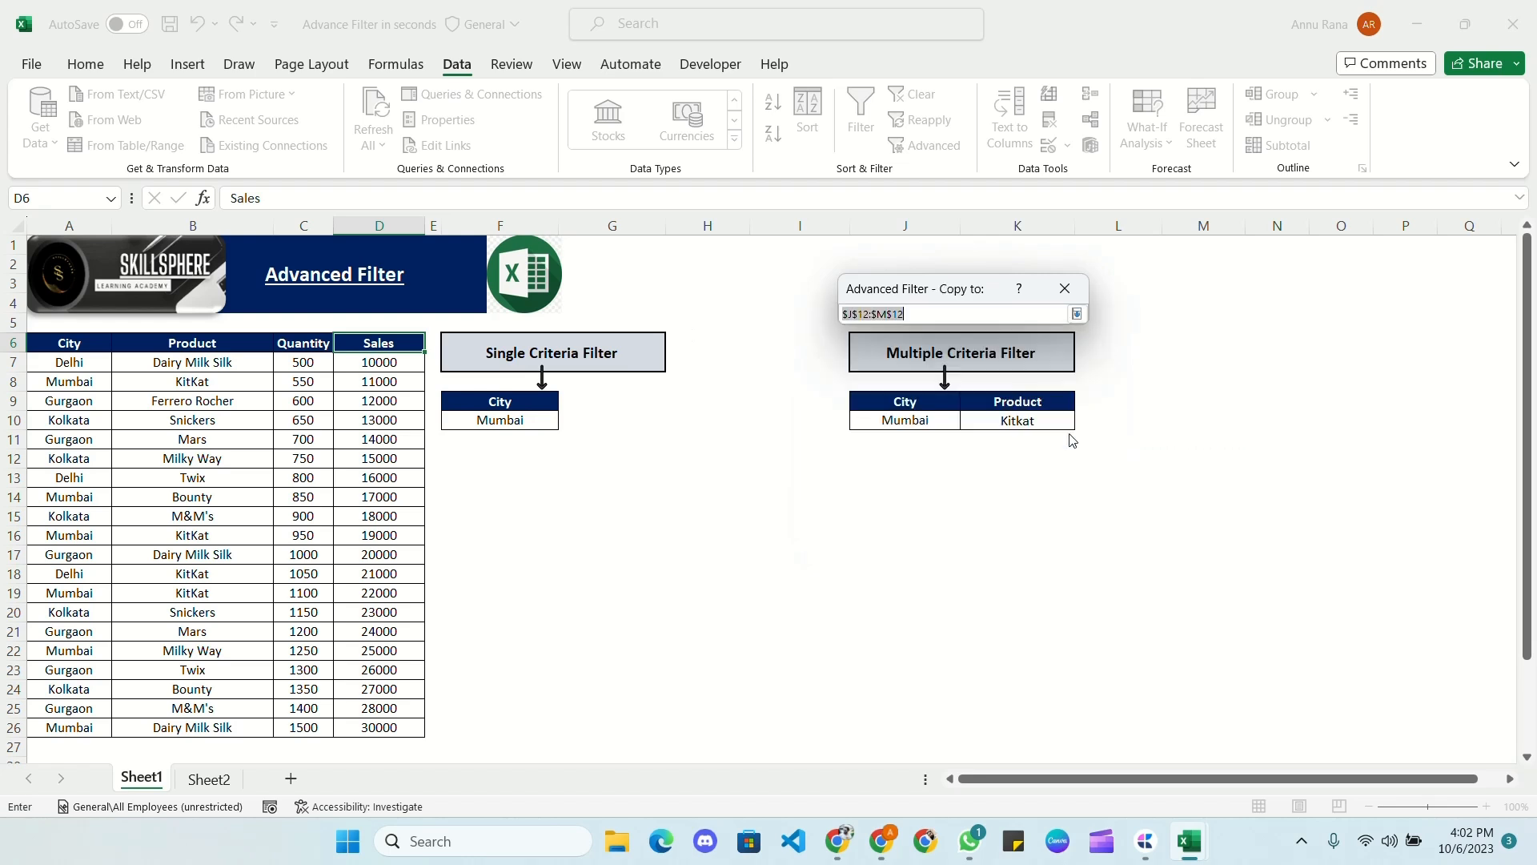
pyautogui.click(457, 459)
pyautogui.click(1076, 314)
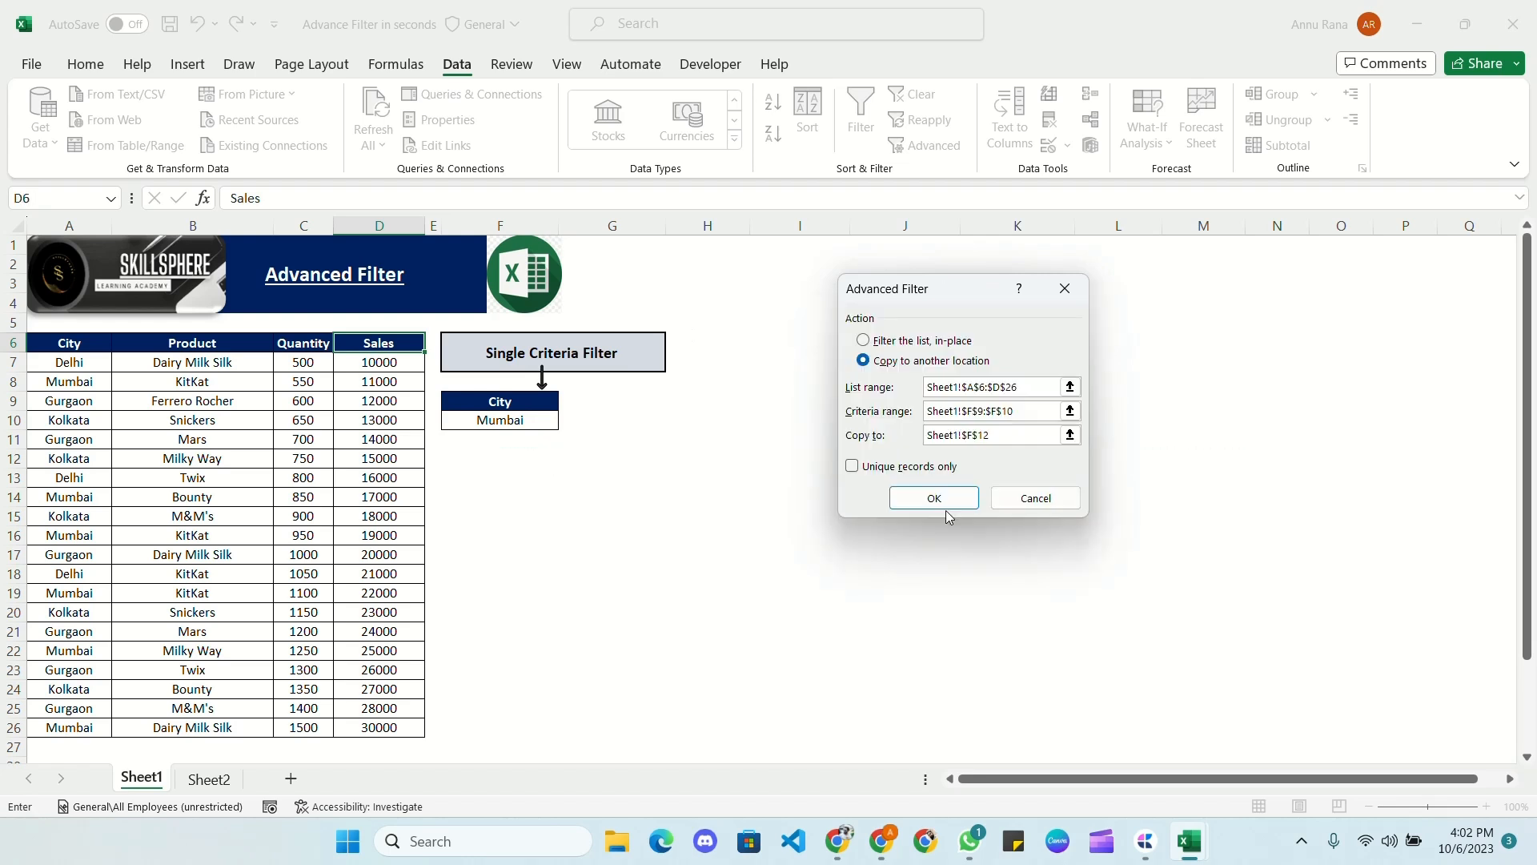
pyautogui.click(933, 498)
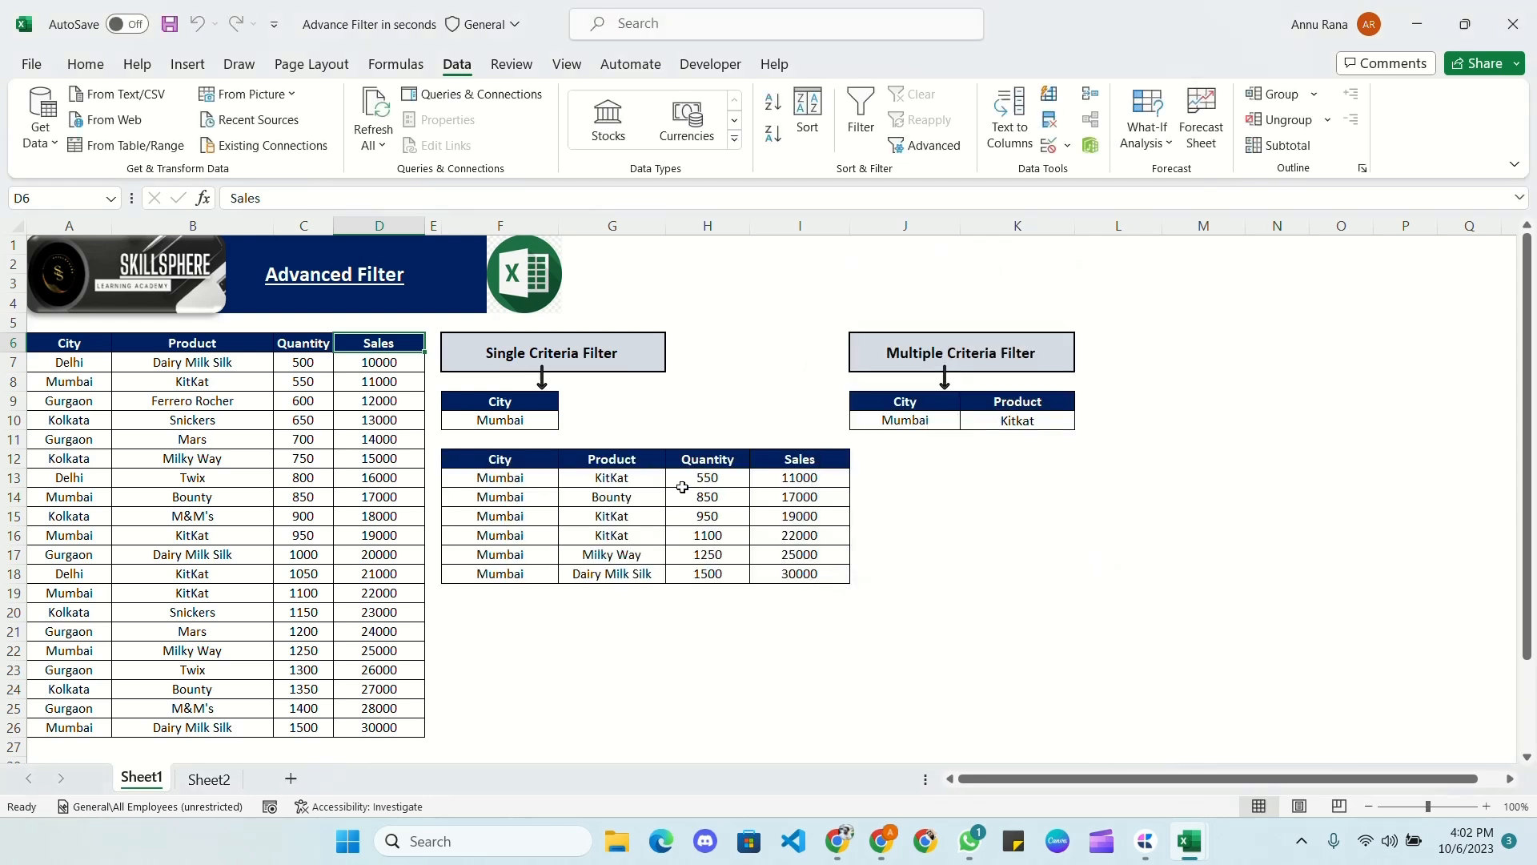
# Examine the filtered records in F12:I18 under the single criteria filter
pyautogui.click(492, 458)
pyautogui.moveTo(491, 458); pyautogui.dragTo(800, 574)
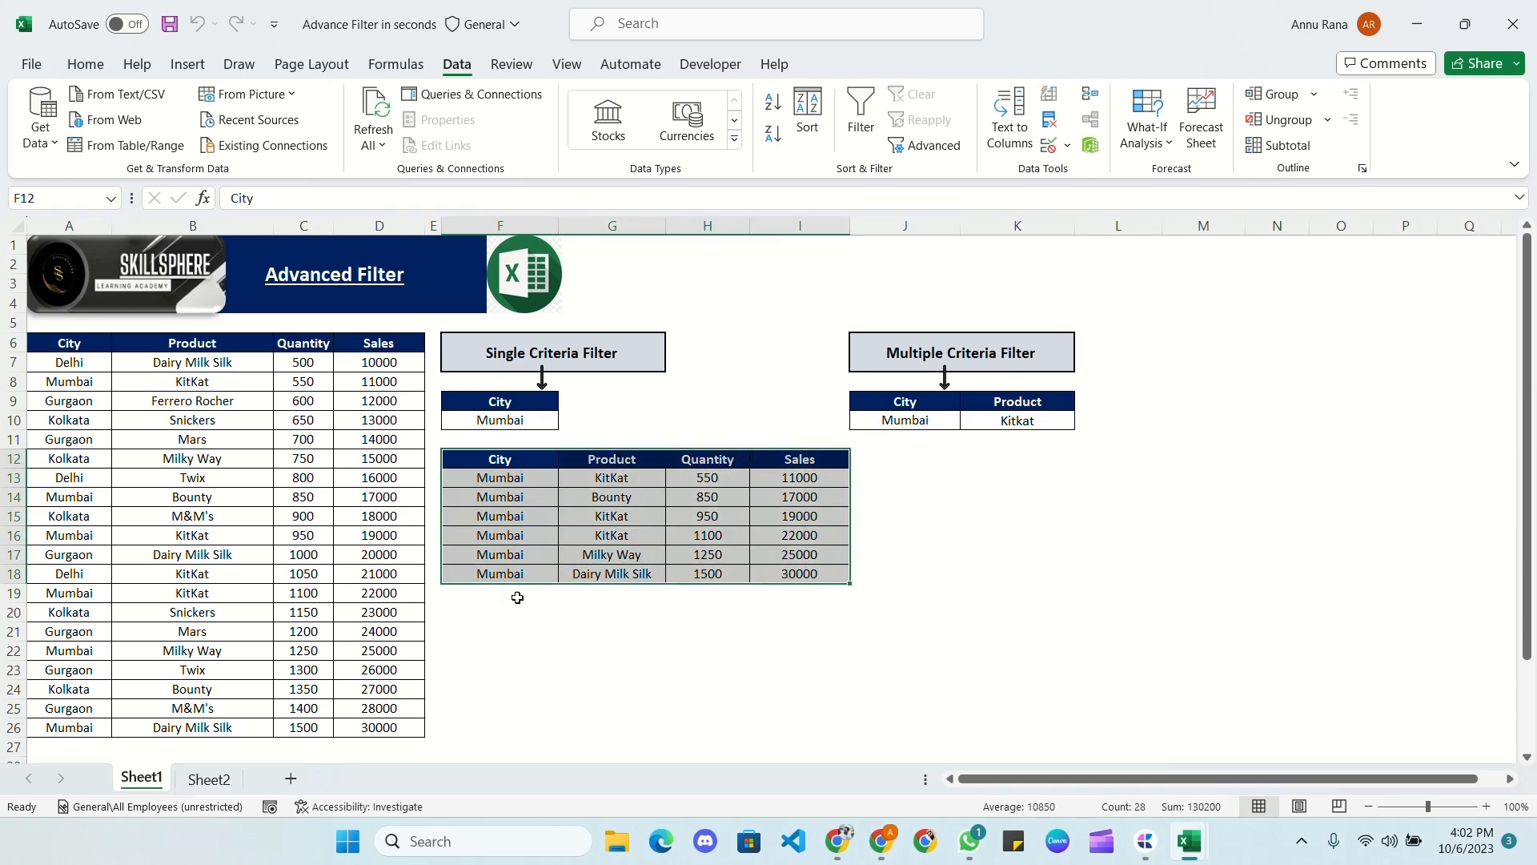
pyautogui.click(641, 479)
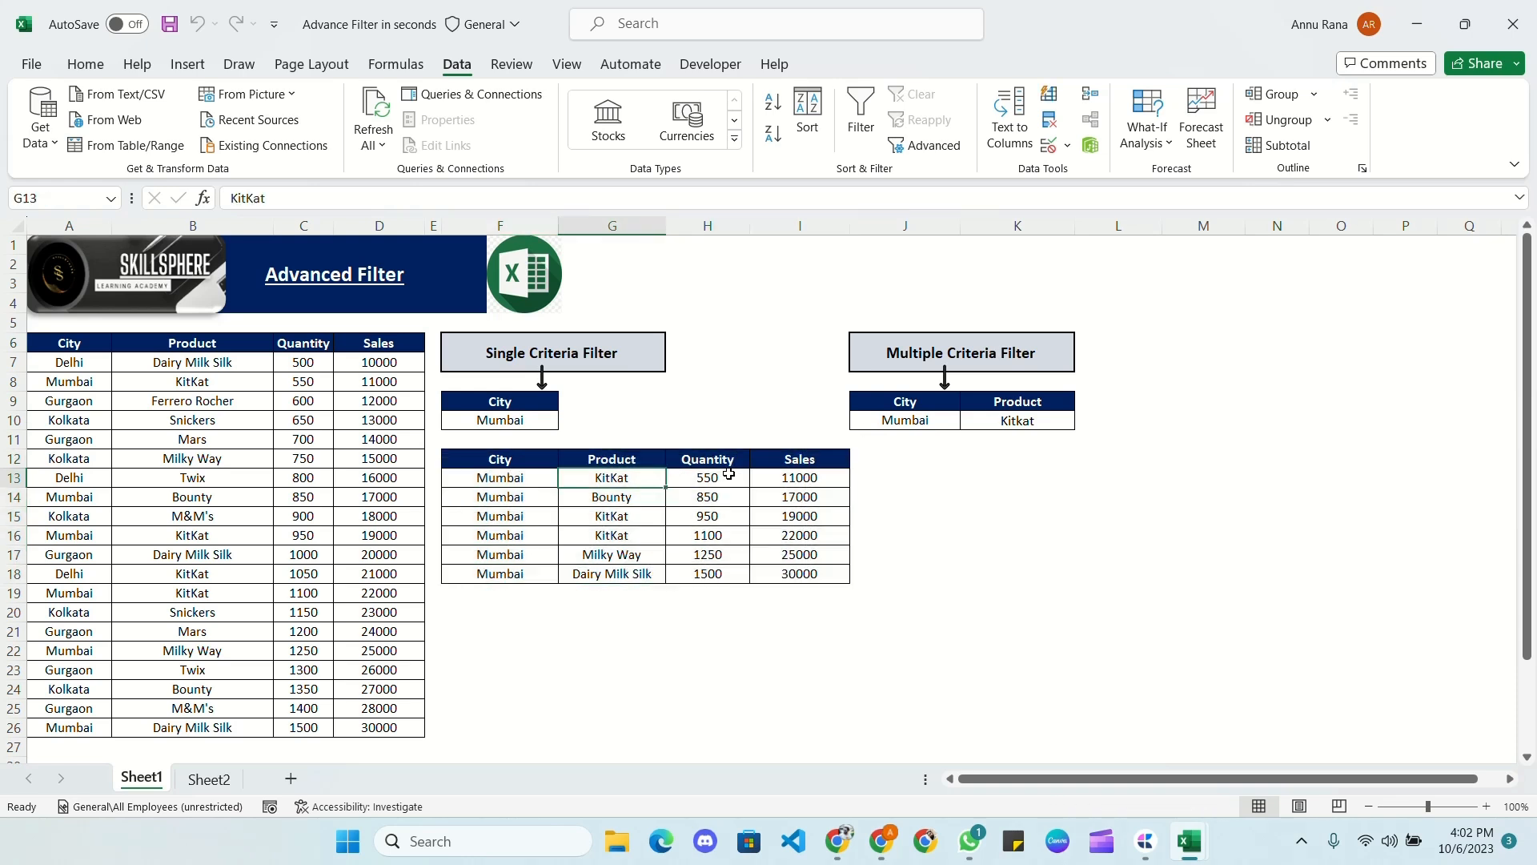
# Inspect the City and Product criteria under the Multiple Criteria Filter heading and select the empty cell J12
pyautogui.click(920, 402)
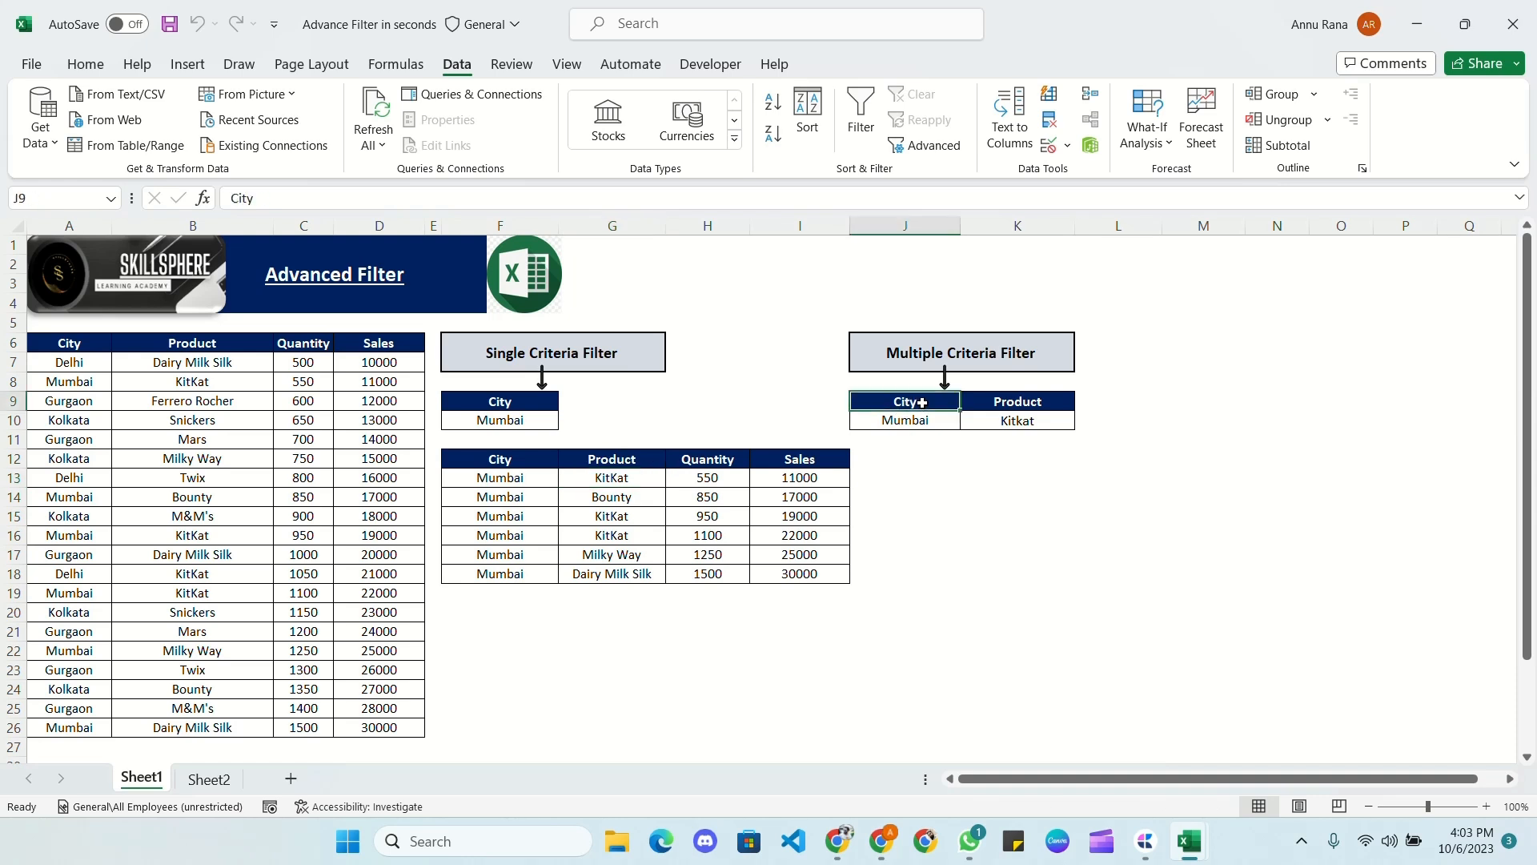
pyautogui.click(1021, 400)
pyautogui.doubleClick(1021, 401)
pyautogui.doubleClick(1018, 419)
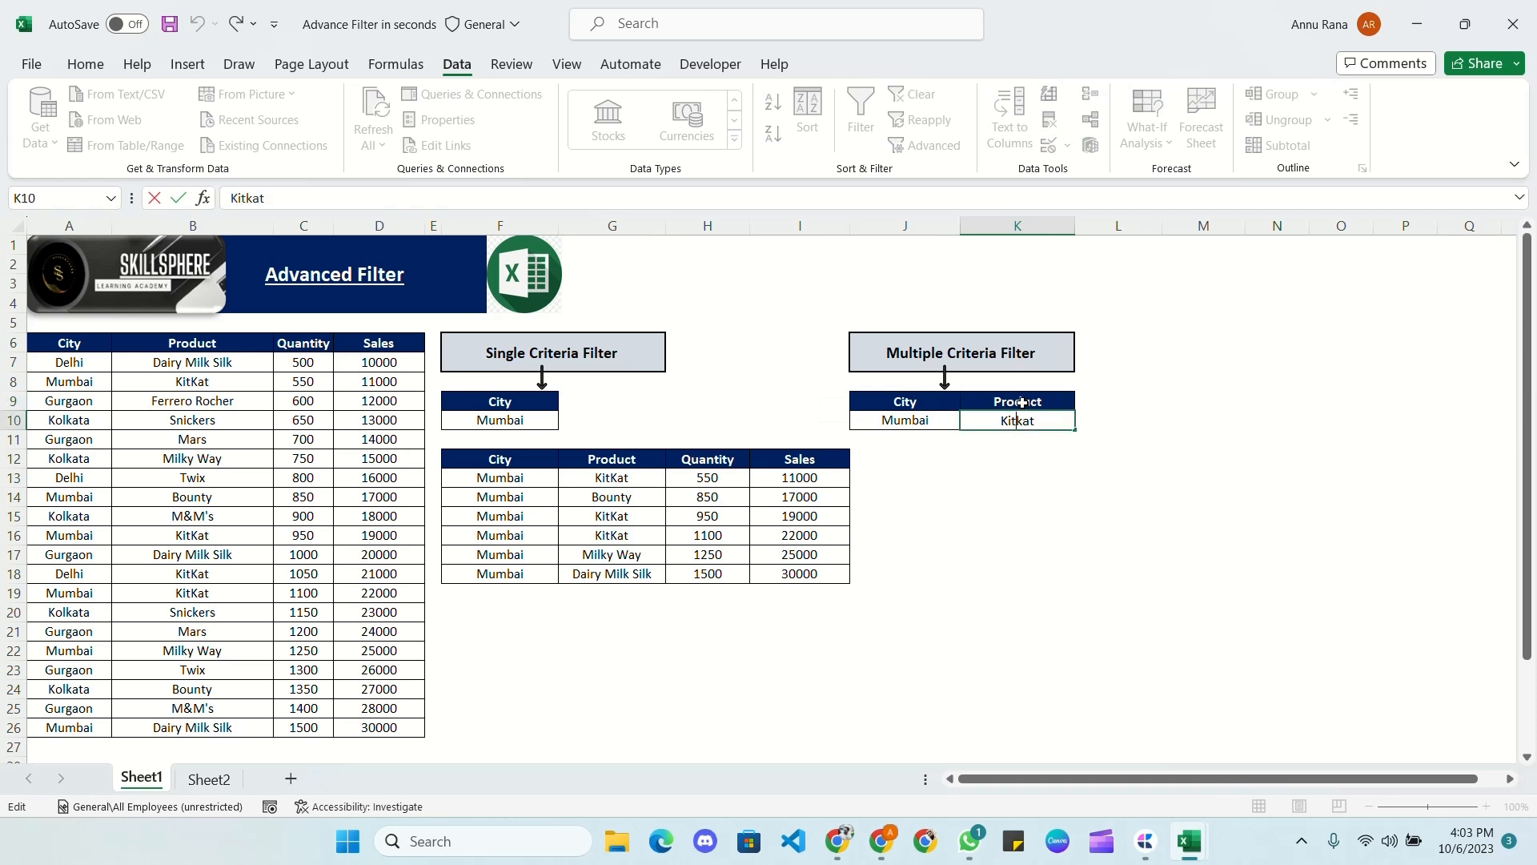
pyautogui.click(885, 458)
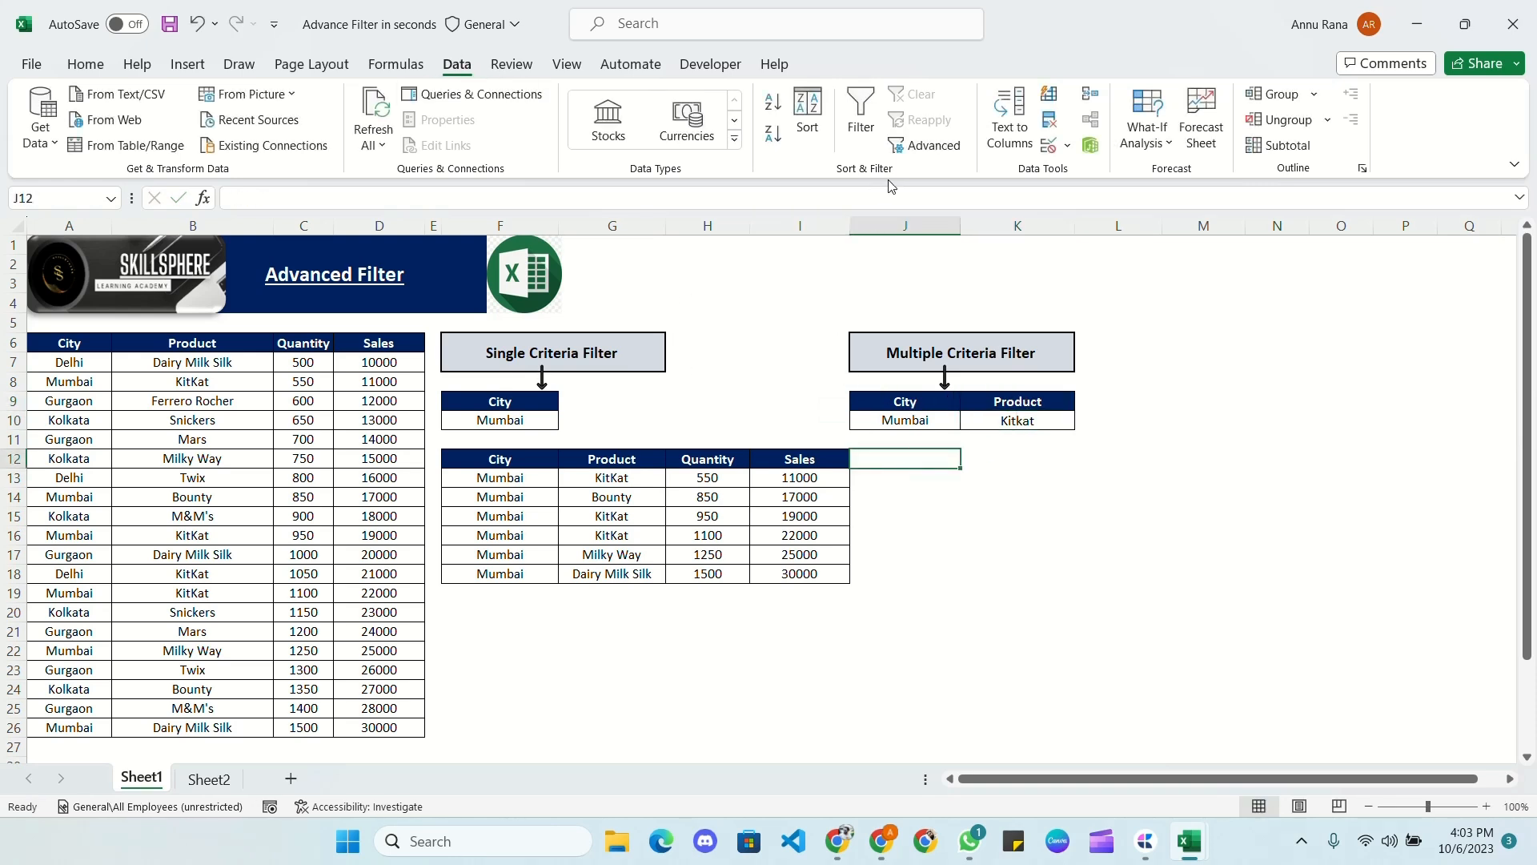
# Start another Advanced Filter set to copy to another location, keeping the list range A6:D26
pyautogui.click(924, 145)
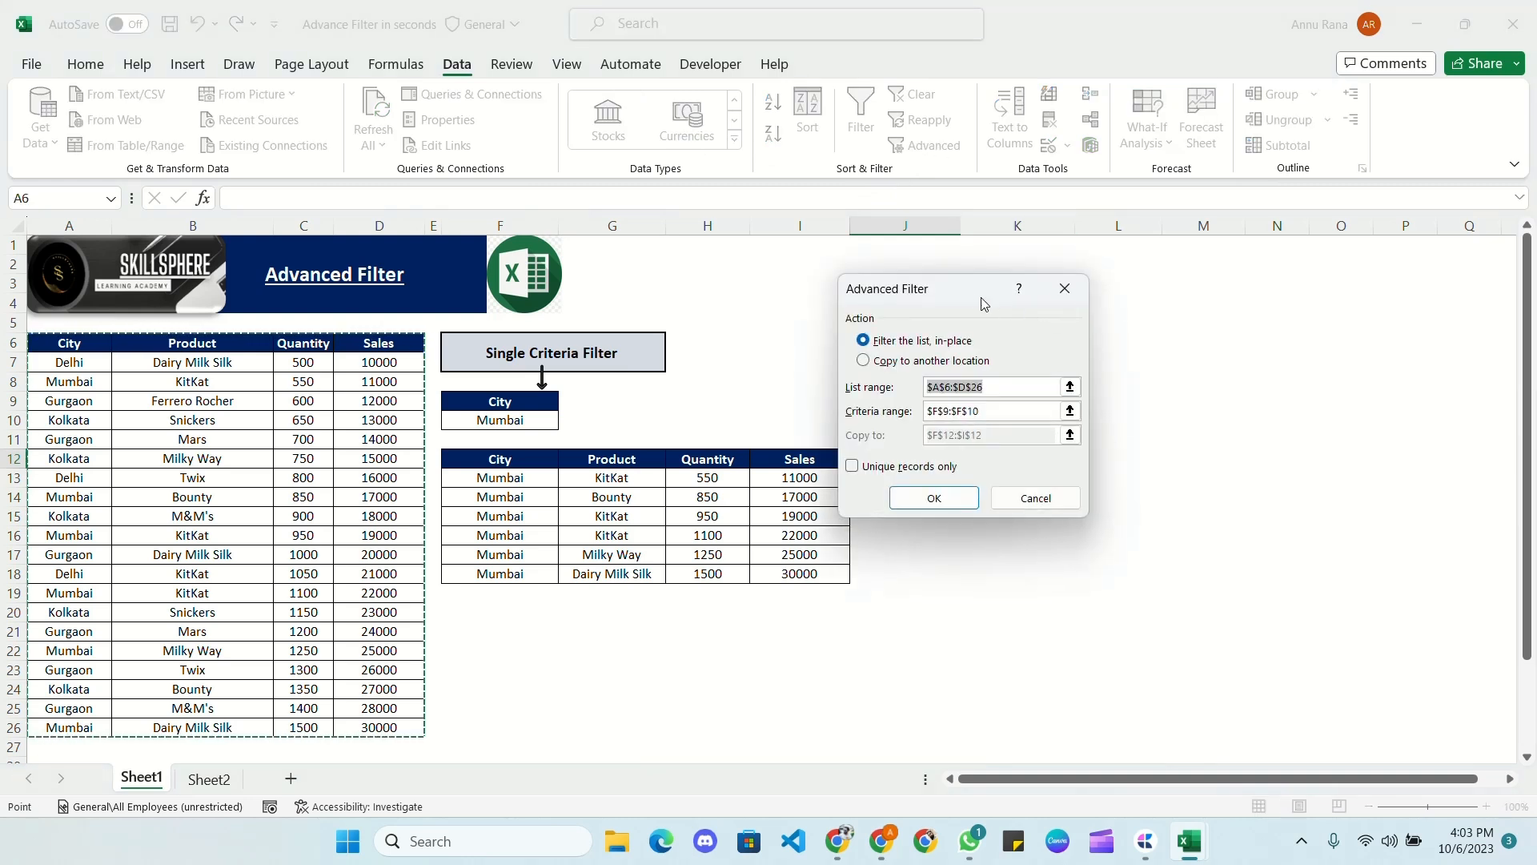
pyautogui.click(908, 356)
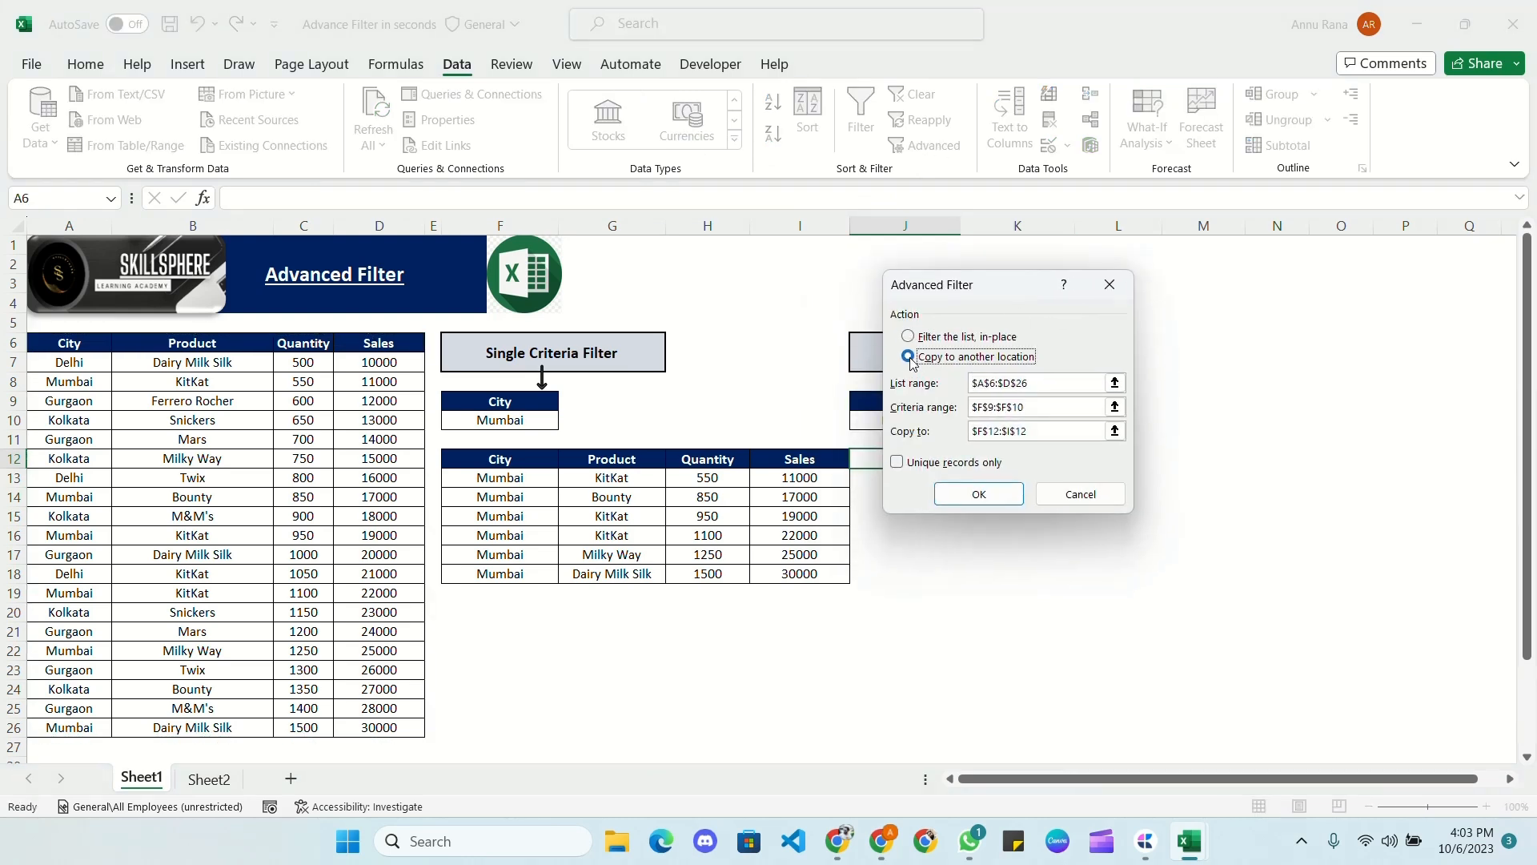
pyautogui.click(1115, 384)
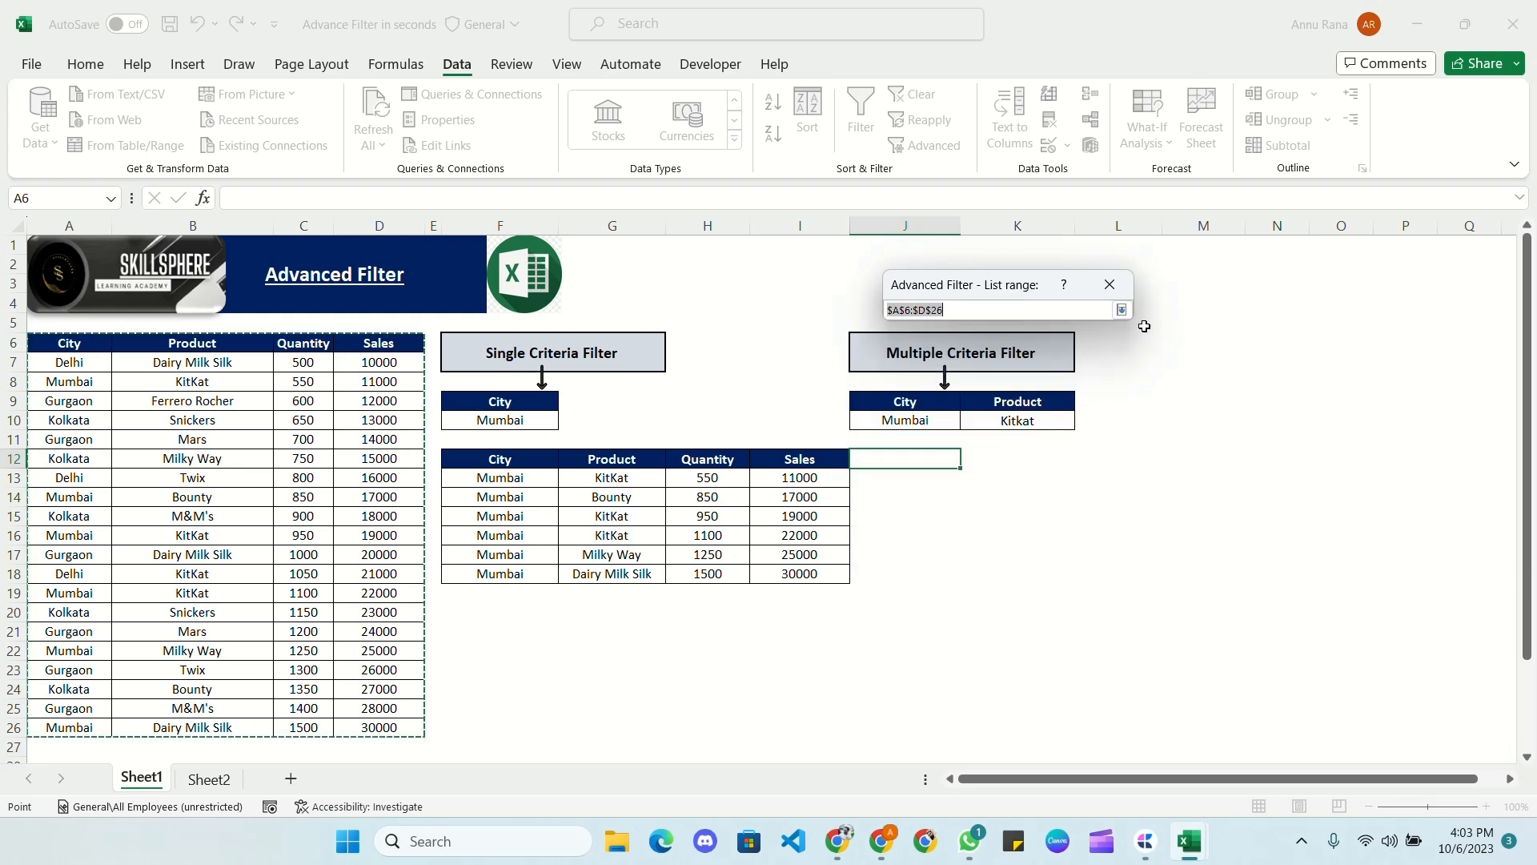
pyautogui.click(1122, 310)
# Set the multiple-criteria range to J9:K10 and the copy destination to J12, and run the filter
pyautogui.click(1115, 409)
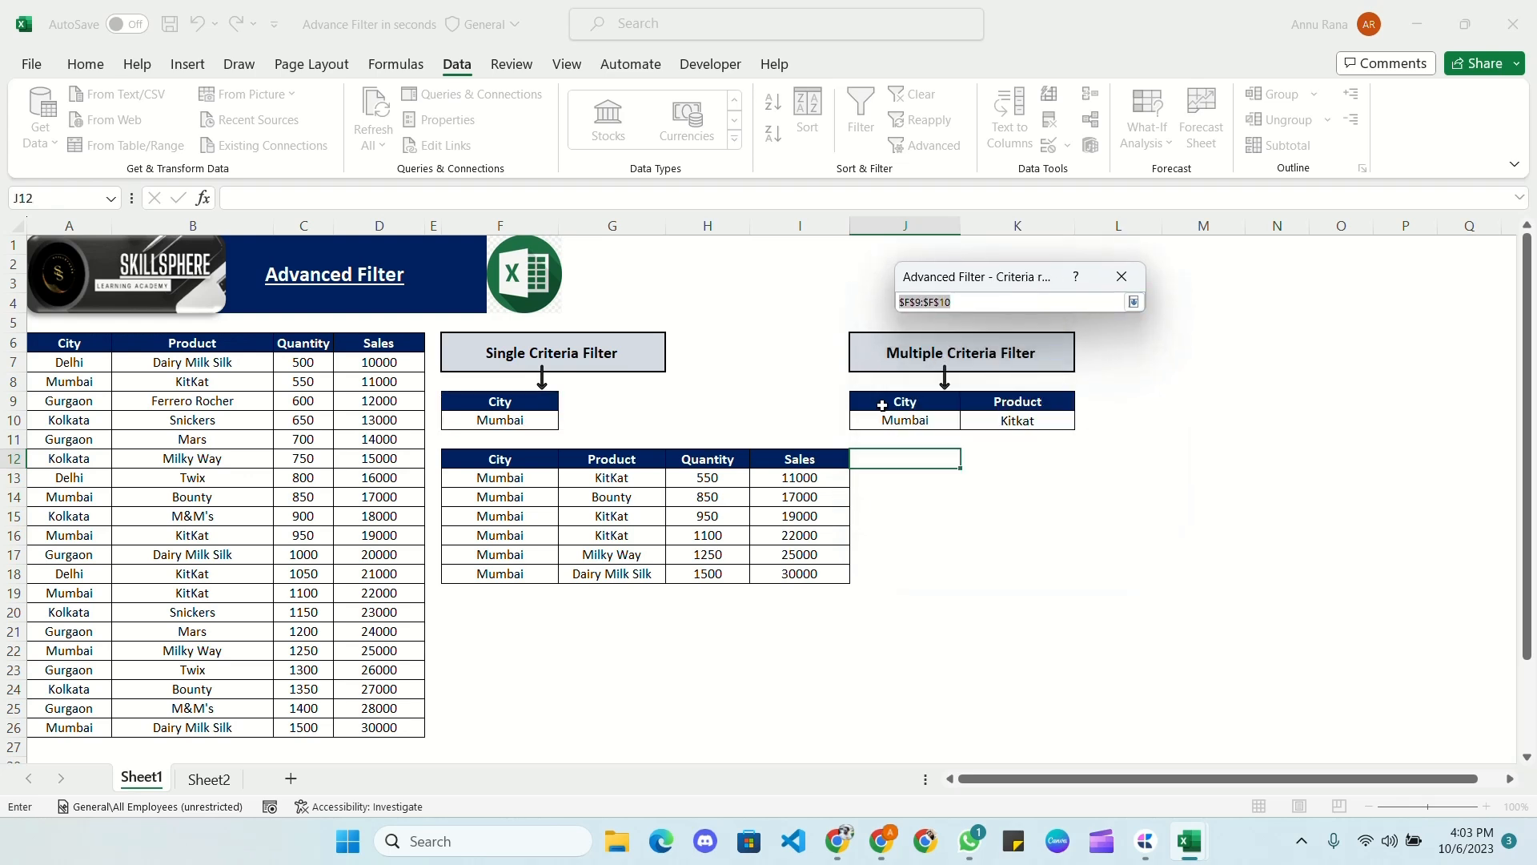
pyautogui.moveTo(881, 399); pyautogui.dragTo(1018, 421)
pyautogui.click(1134, 302)
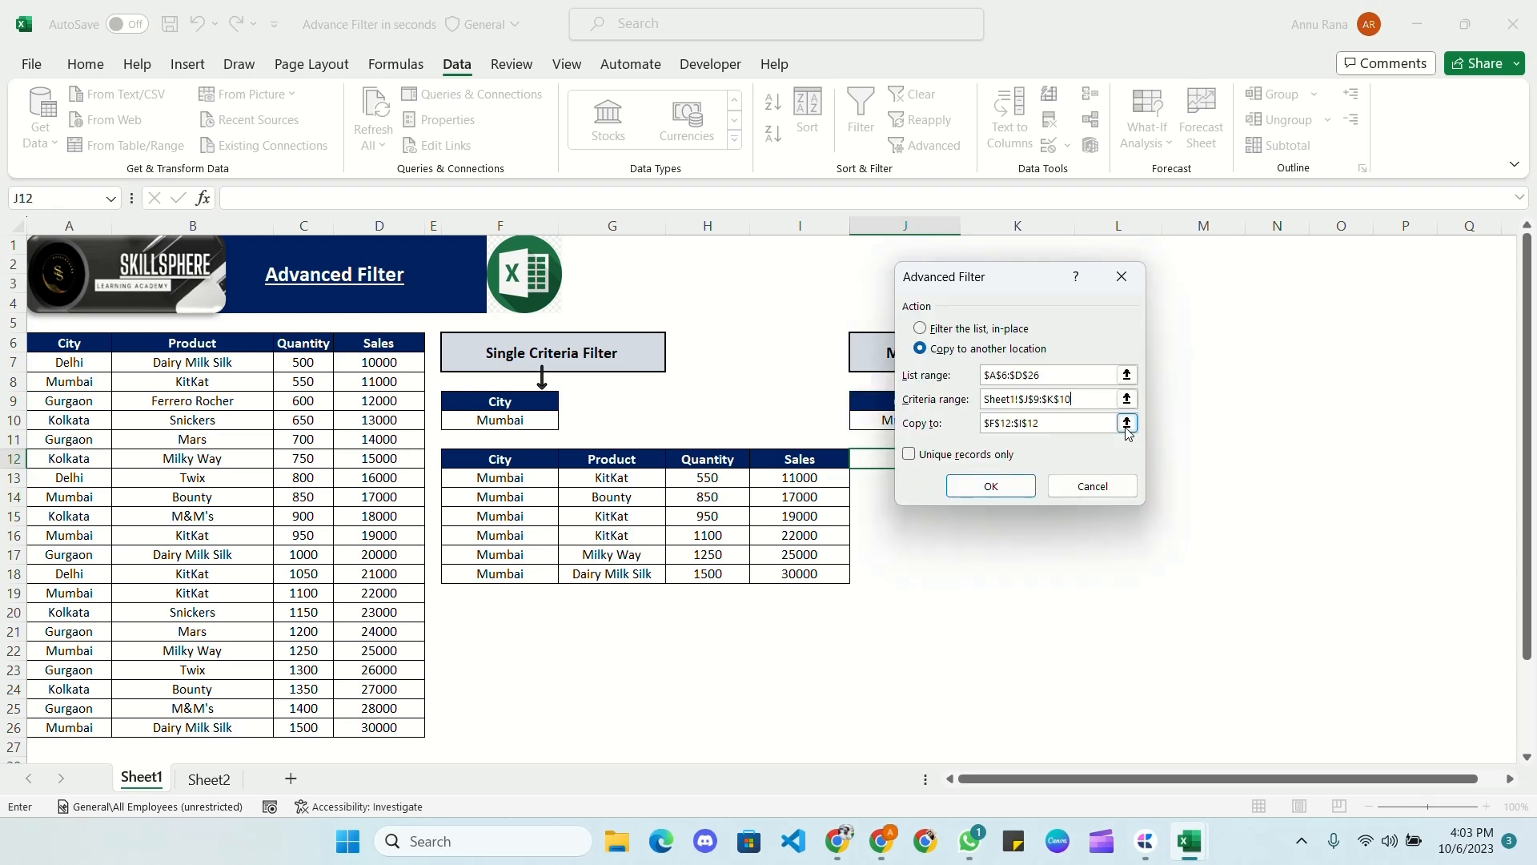
pyautogui.click(1128, 422)
pyautogui.click(905, 456)
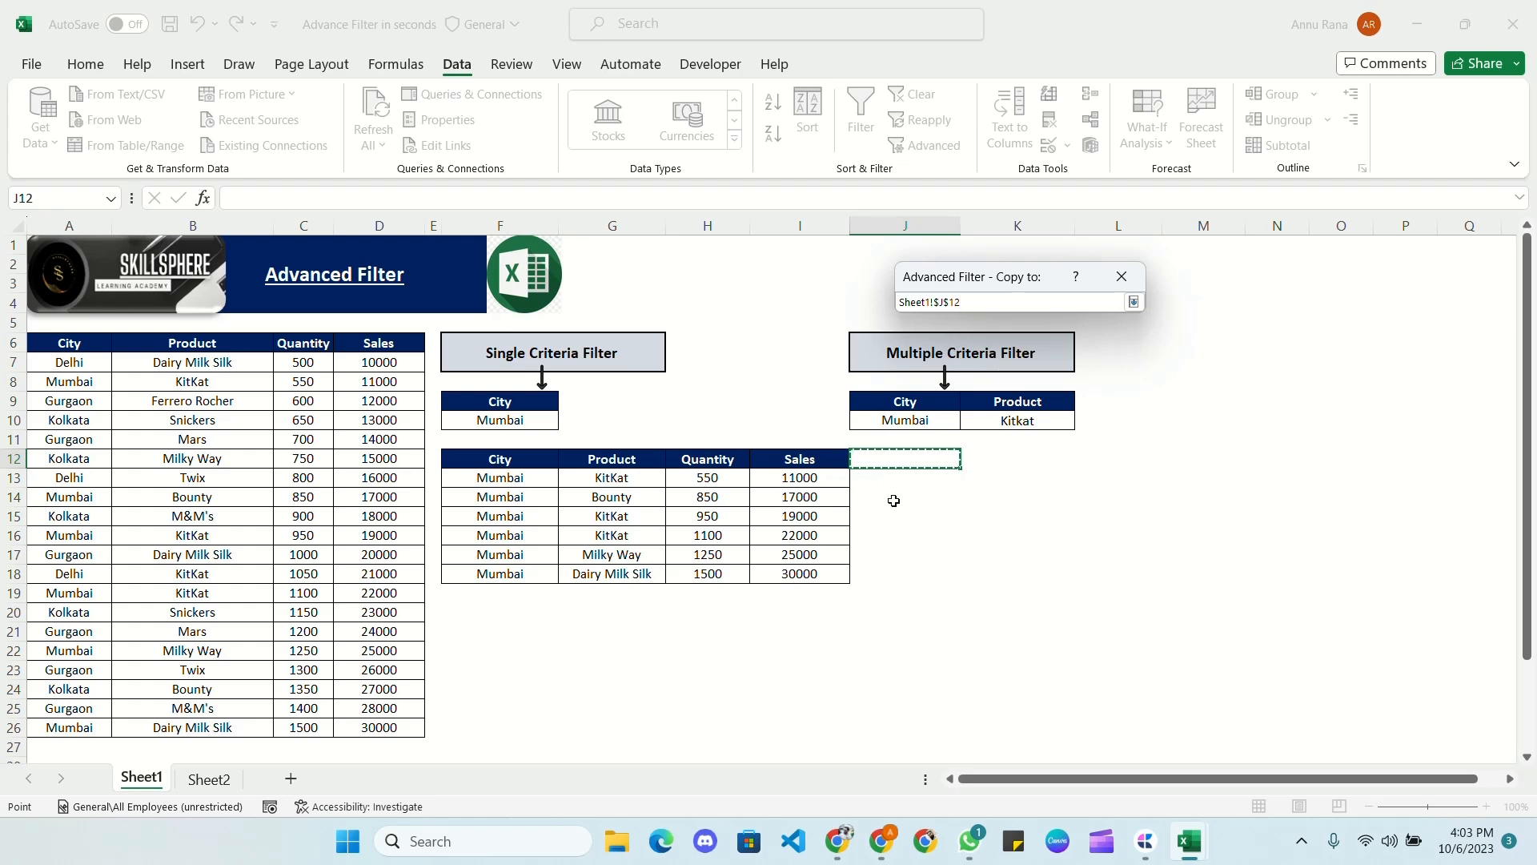
pyautogui.click(1133, 302)
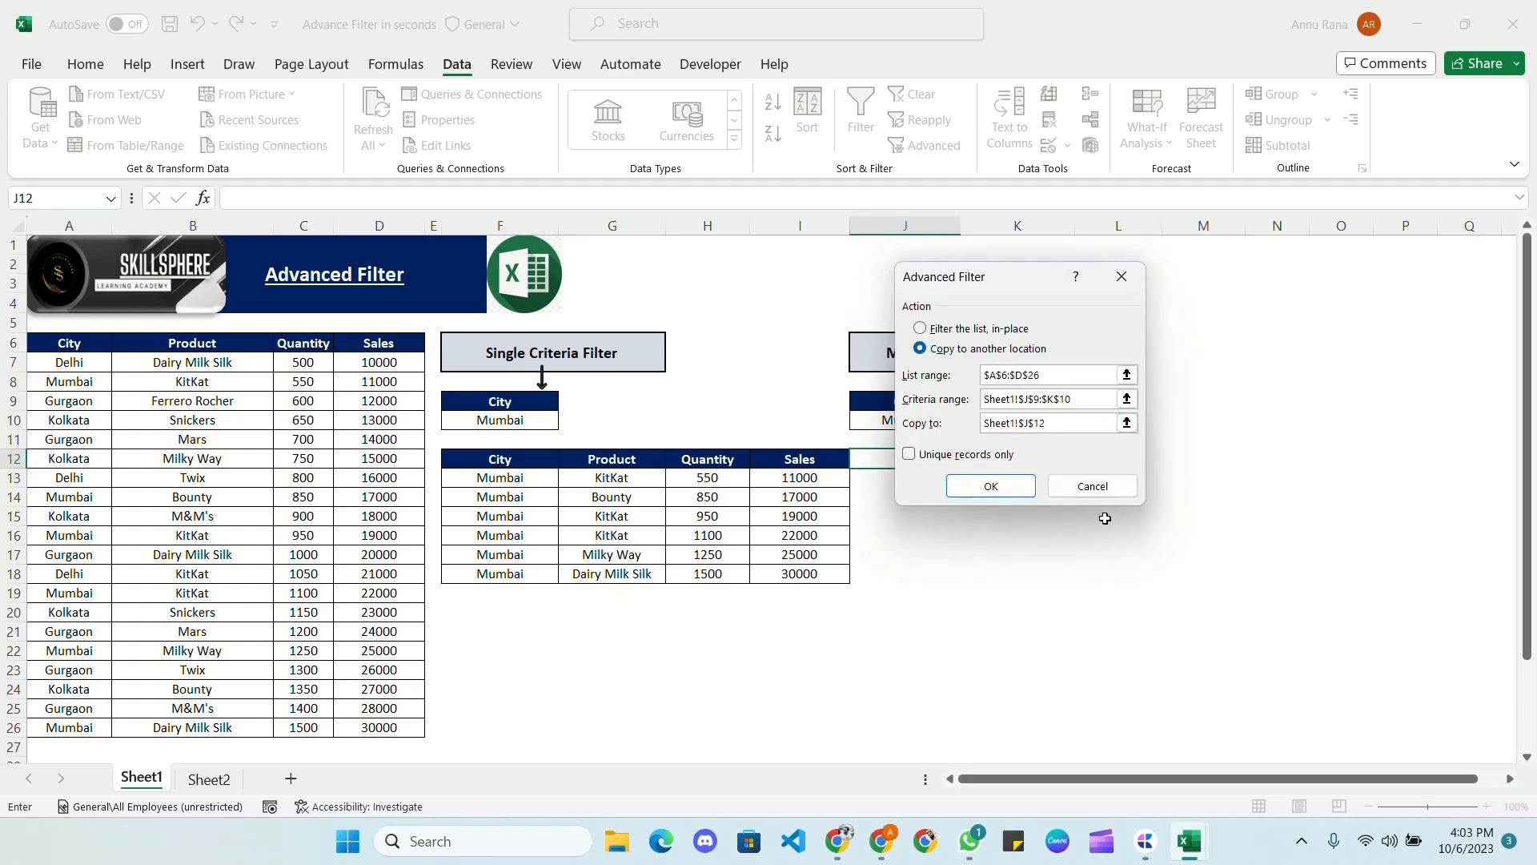
pyautogui.click(997, 494)
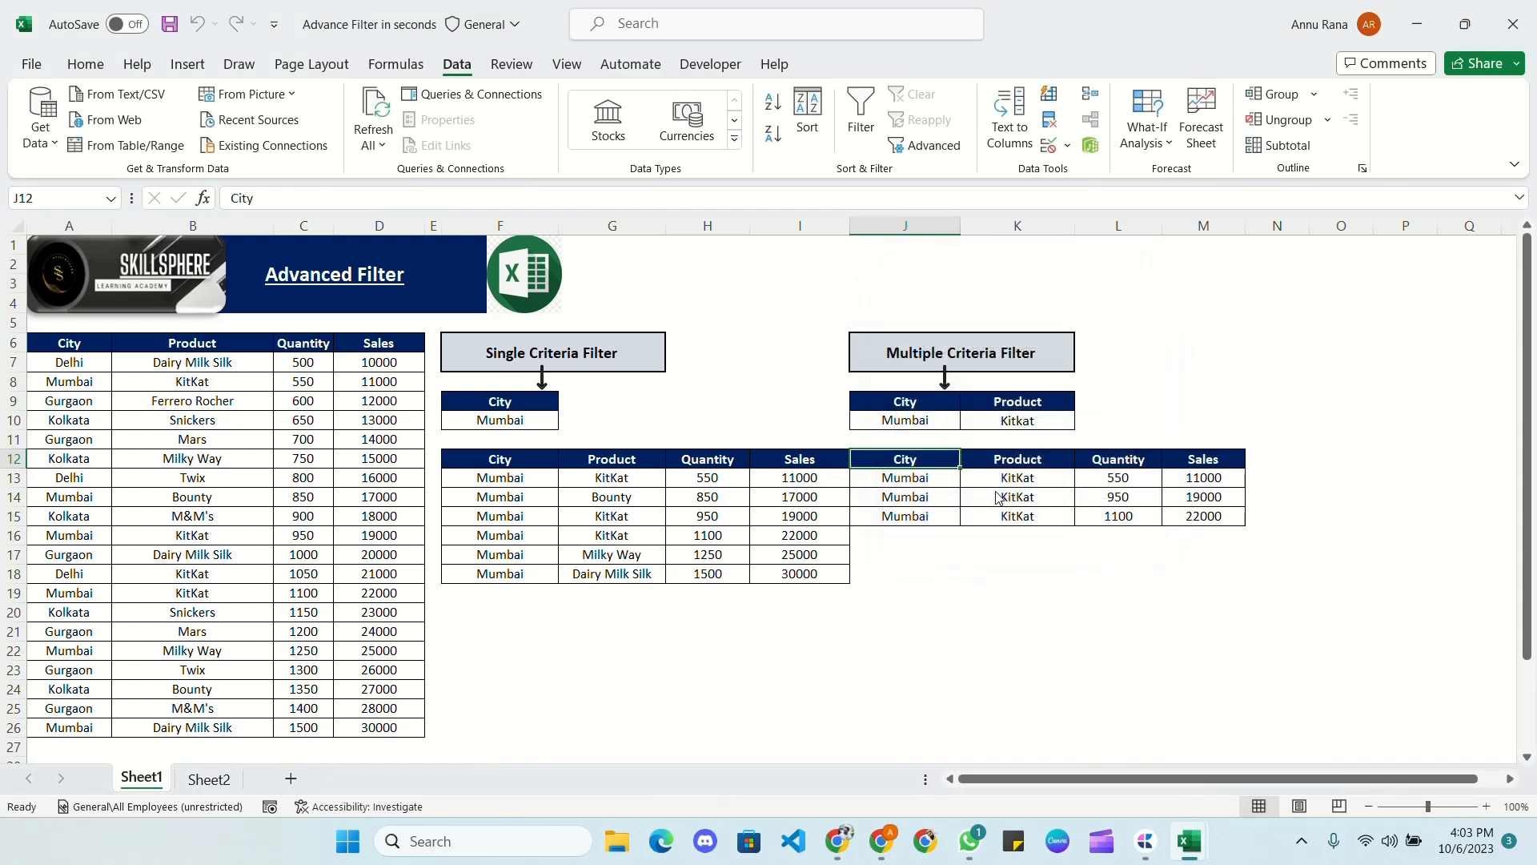
pyautogui.click(908, 500)
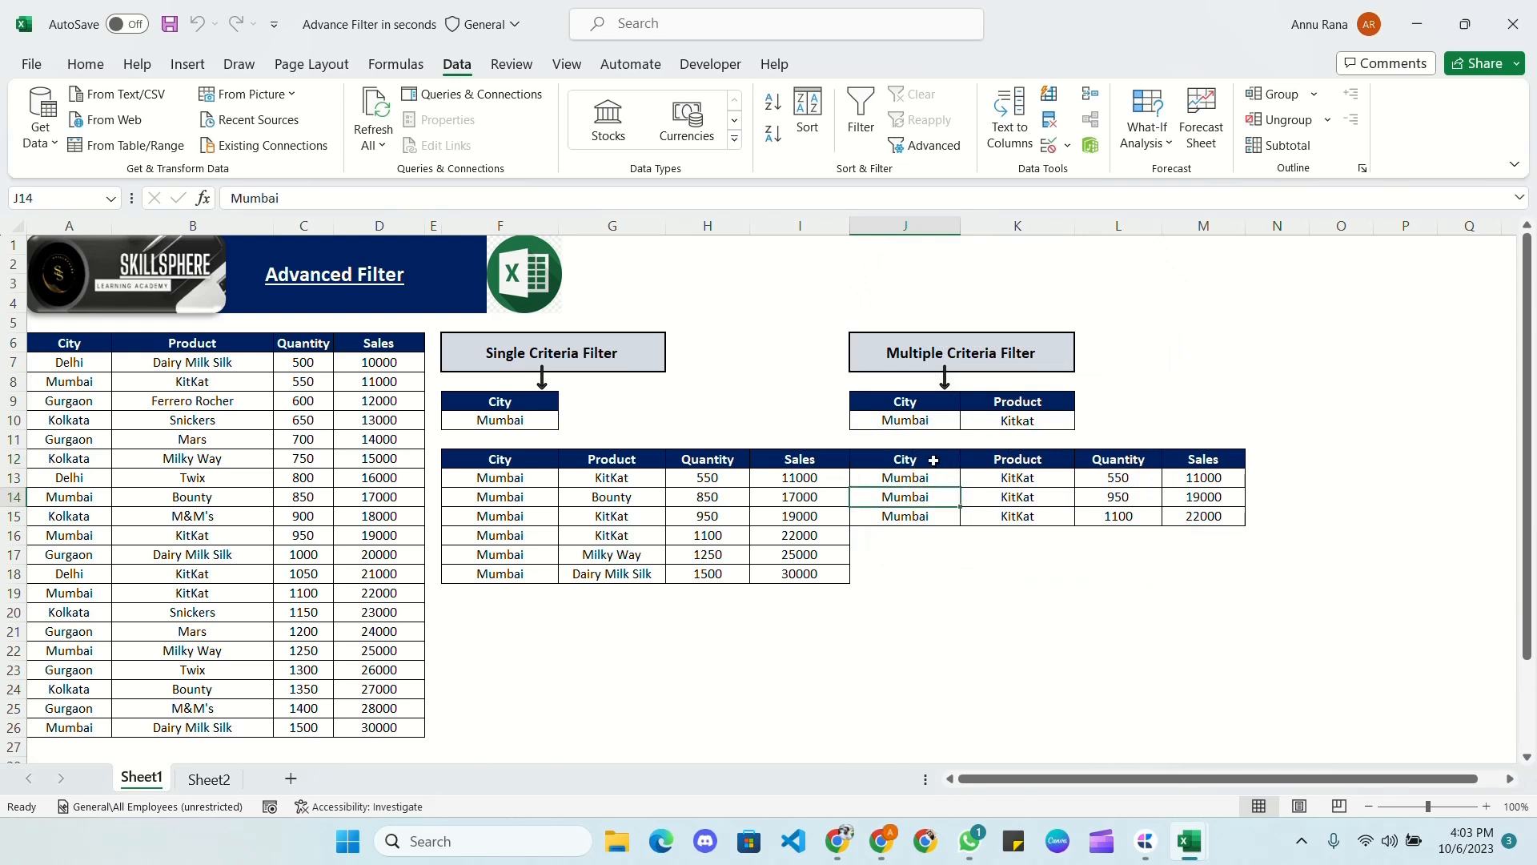